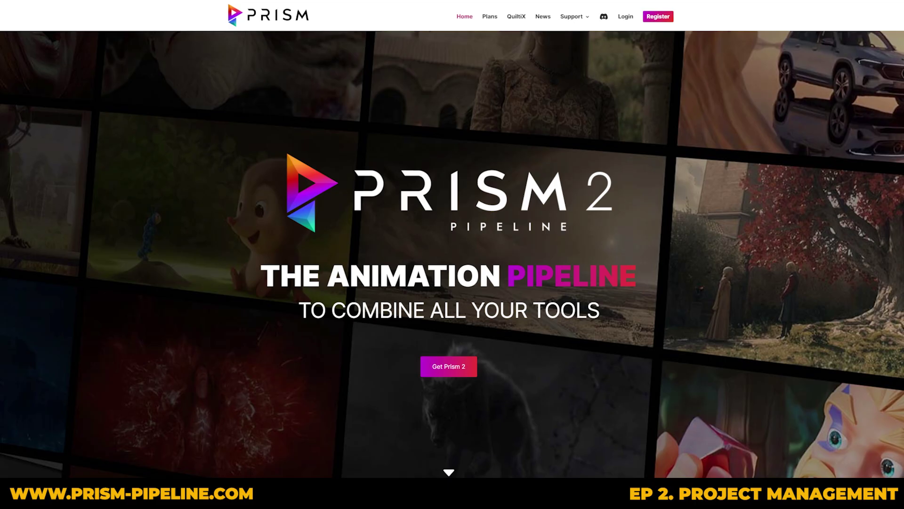
Step: Look through the Prism Pipeline home page's layout, feature and integration sections, and follow the link to get Prism 2
{"action": "scroll", "coordinate": [452, 254], "scroll_direction": "down", "scroll_amount": 8}
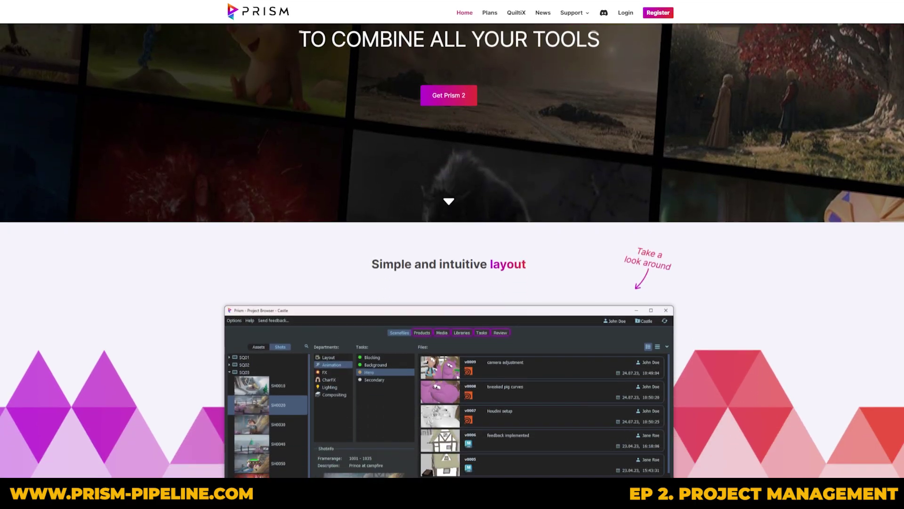
{"action": "scroll", "coordinate": [453, 254], "scroll_direction": "down", "scroll_amount": 3}
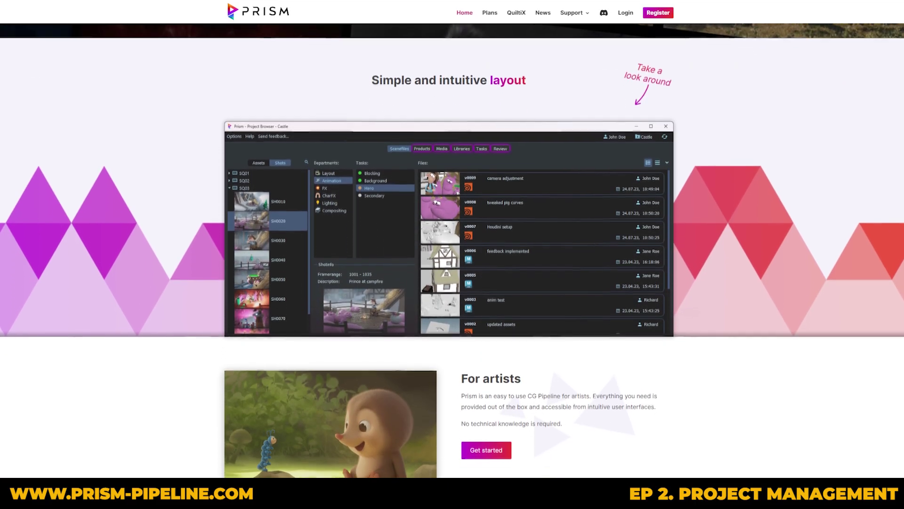
{"action": "scroll", "coordinate": [452, 255], "scroll_direction": "down", "scroll_amount": 8}
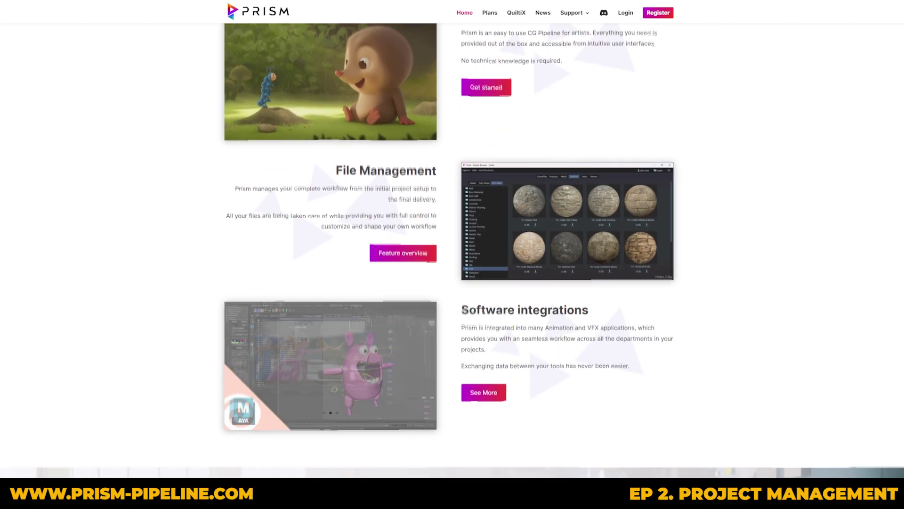
{"action": "scroll", "coordinate": [453, 255], "scroll_direction": "down", "scroll_amount": 10}
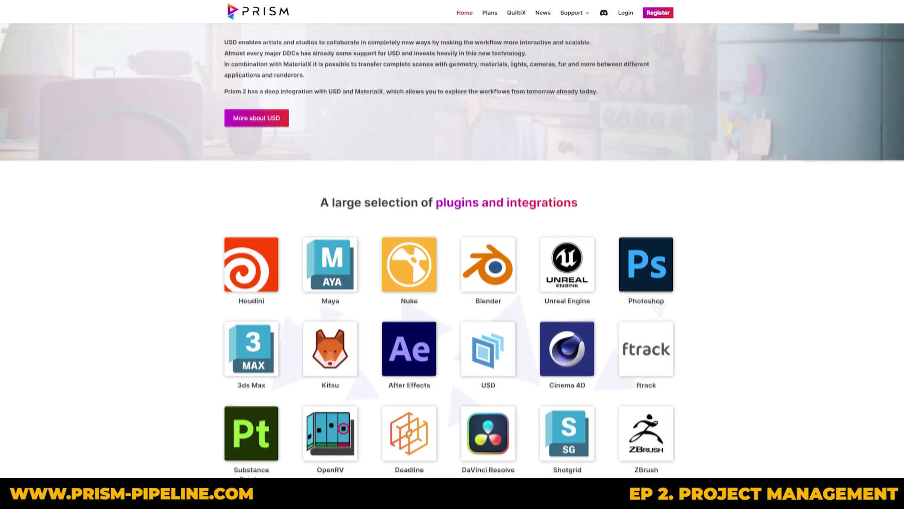
{"action": "scroll", "coordinate": [453, 254], "scroll_direction": "down", "scroll_amount": 2}
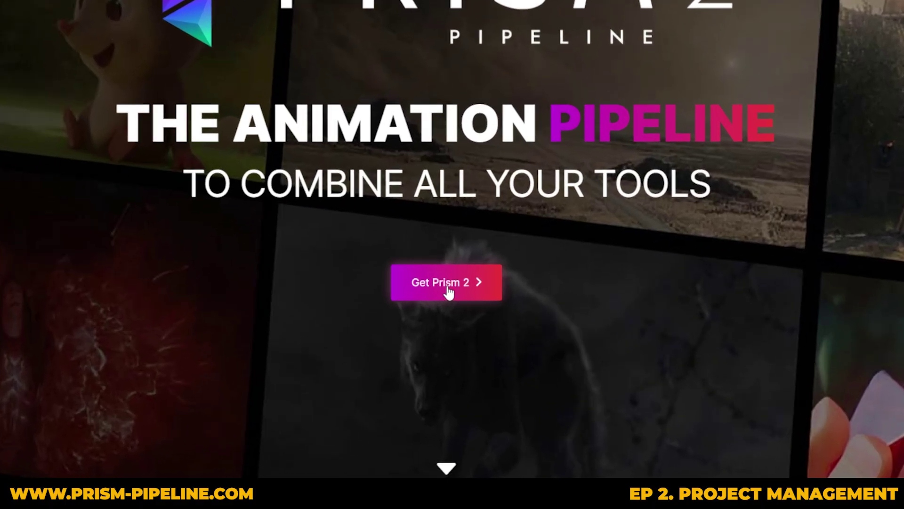
{"action": "left_click", "coordinate": [450, 371]}
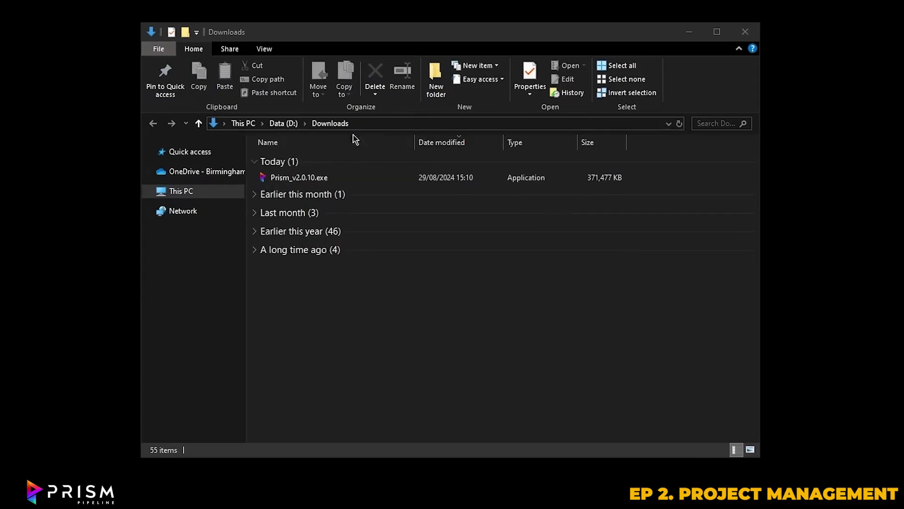
Step: Run the Prism_v2.0.10.exe installer from Downloads, install to C:\Program Files\Prism2, and finish with Prism launching
{"action": "double_click", "coordinate": [322, 178]}
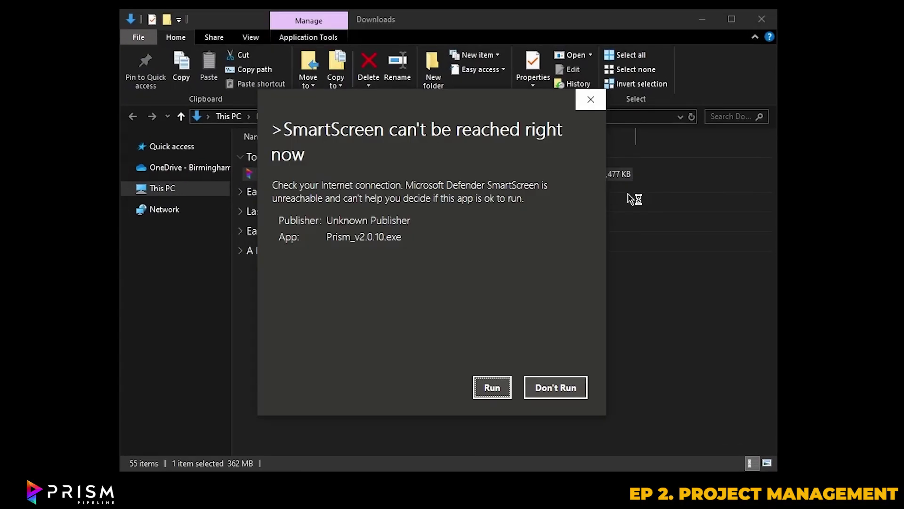
{"action": "left_click", "coordinate": [490, 391]}
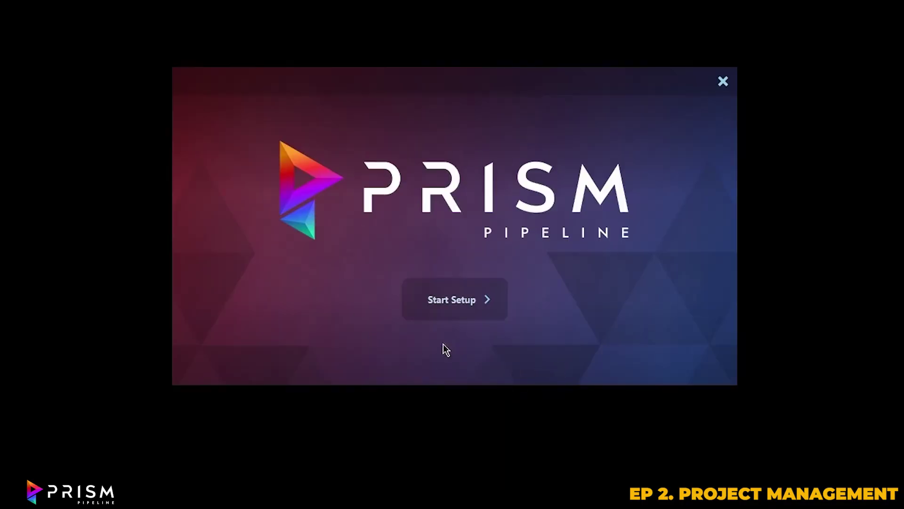
{"action": "left_click", "coordinate": [453, 300]}
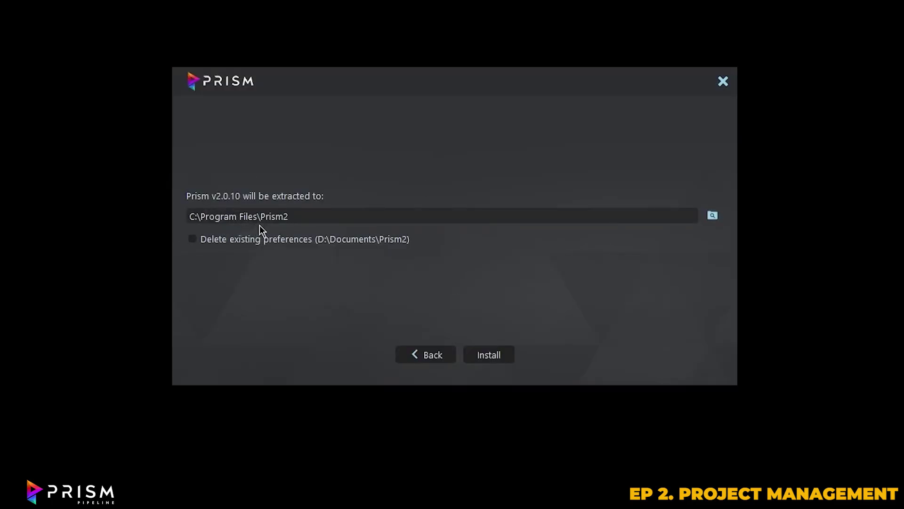
{"action": "left_click", "coordinate": [488, 358]}
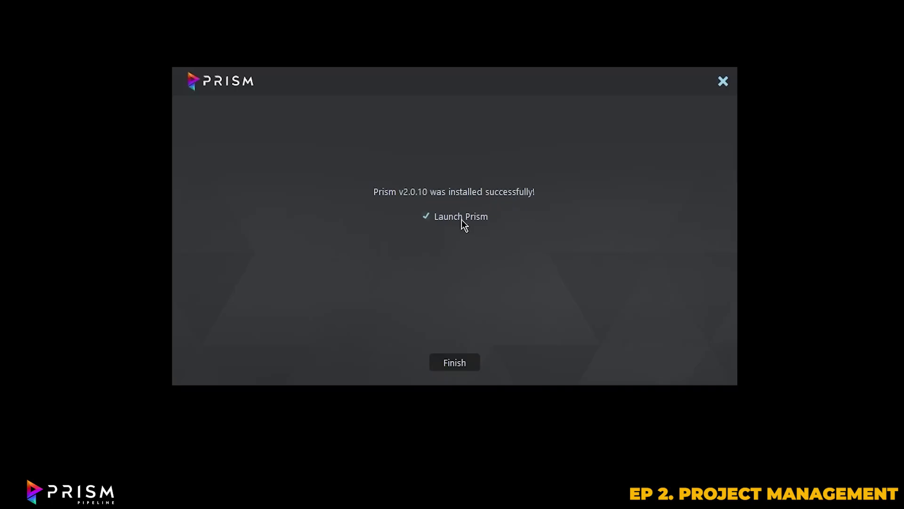
{"action": "left_click", "coordinate": [456, 366]}
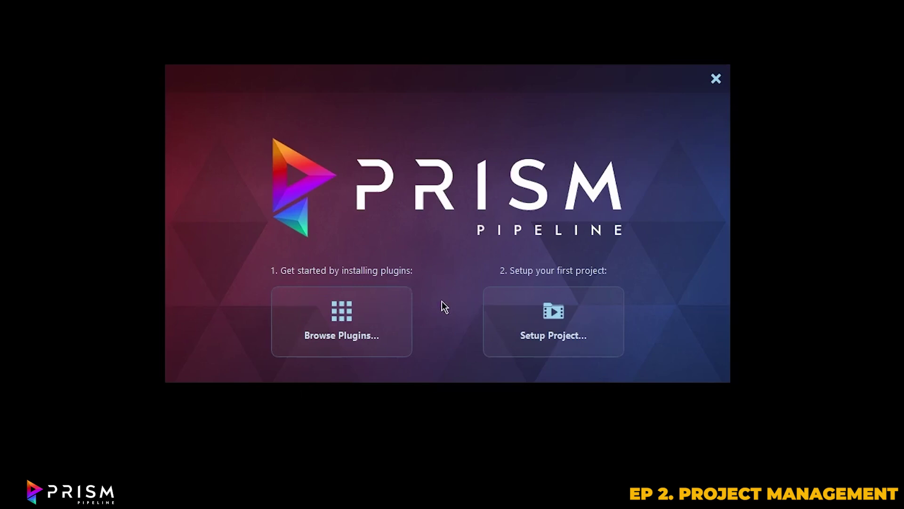
Step: Log in to Prism Hub, install the Blender plugin and agree to set up its Prism integration
{"action": "left_click", "coordinate": [363, 347]}
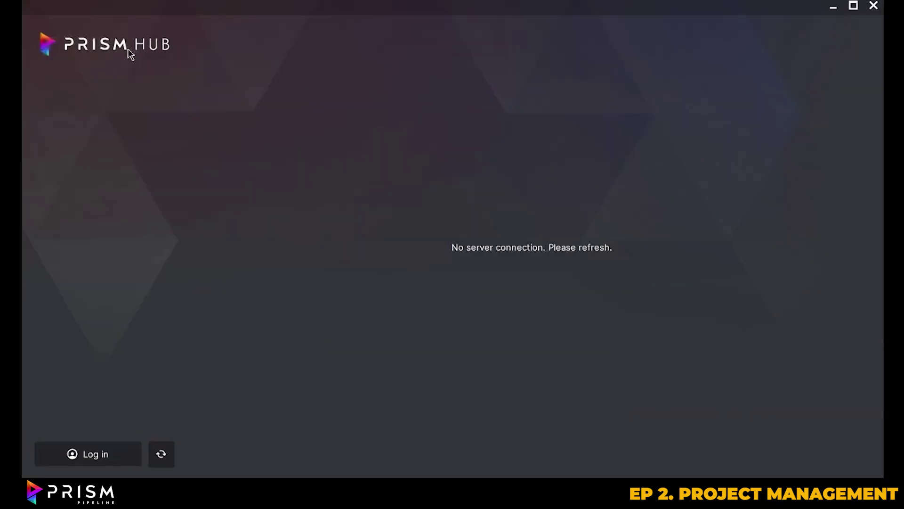
{"action": "left_click", "coordinate": [92, 454]}
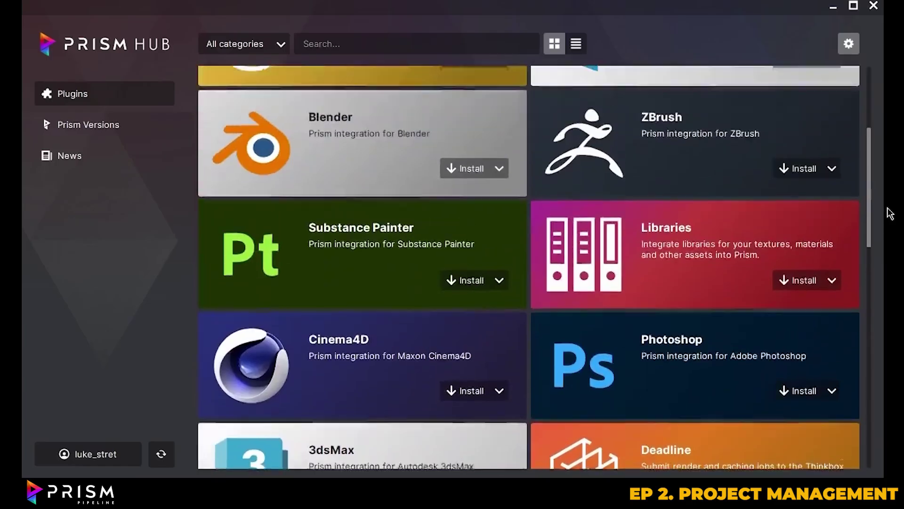
{"action": "left_click_drag", "start_coordinate": [889, 210], "coordinate": [889, 170]}
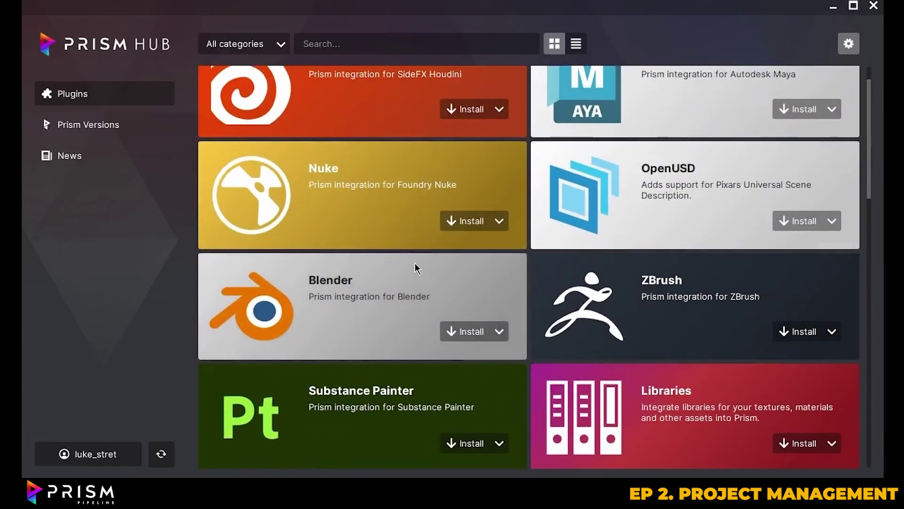
{"action": "left_click", "coordinate": [455, 330]}
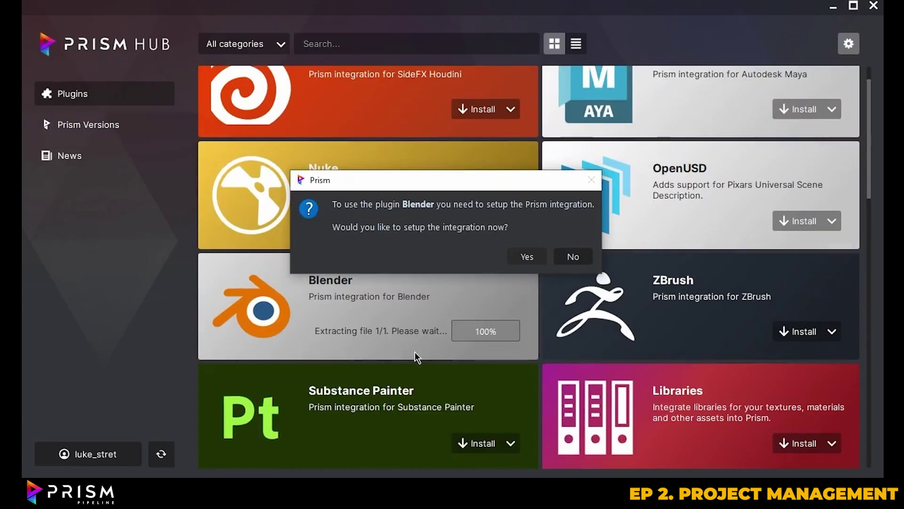
{"action": "left_click", "coordinate": [523, 256]}
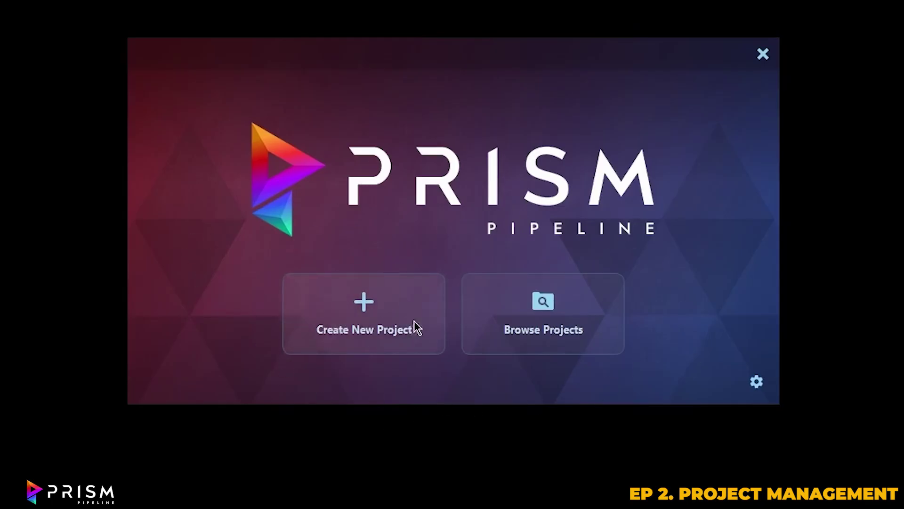
Step: Create a new project named Test_Project_001 in D:\Documents\3D Work\Tutroials\Test_Project_001 with the Default settings
{"action": "left_click", "coordinate": [363, 312]}
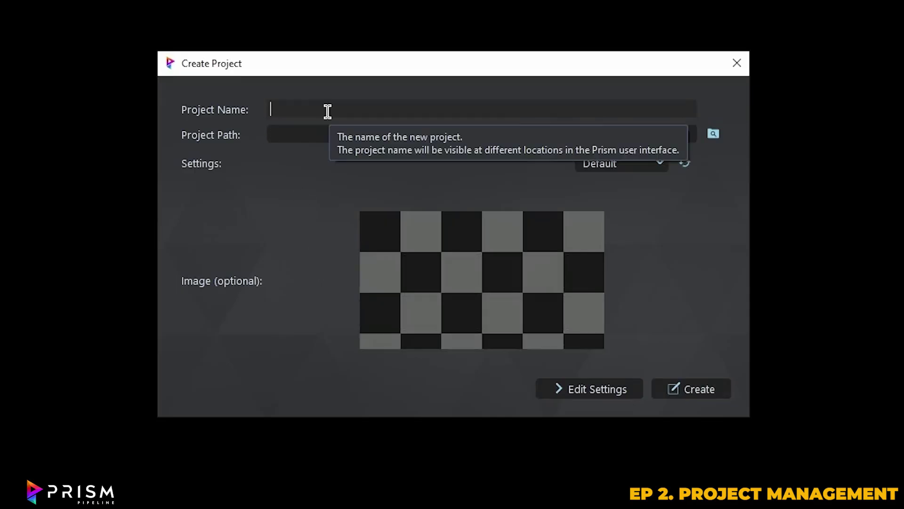
{"action": "type", "text": "Test_Project001"}
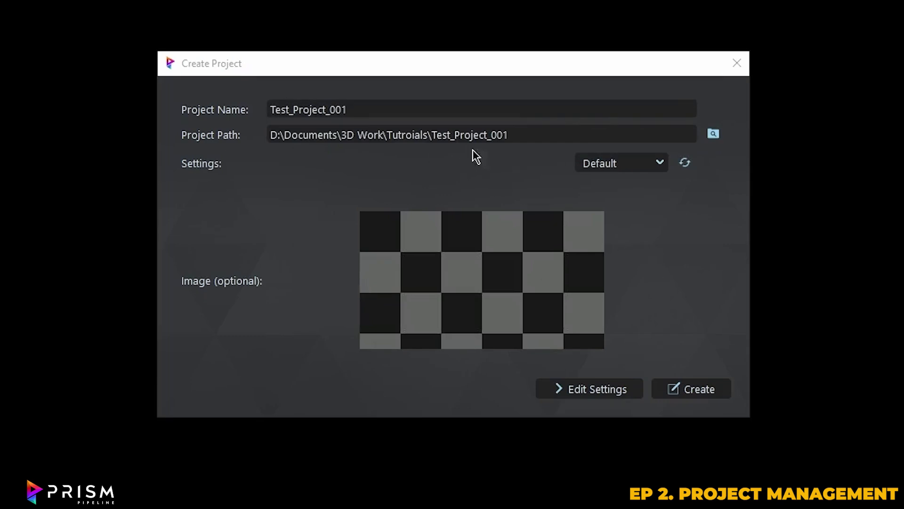
{"action": "left_click", "coordinate": [659, 164]}
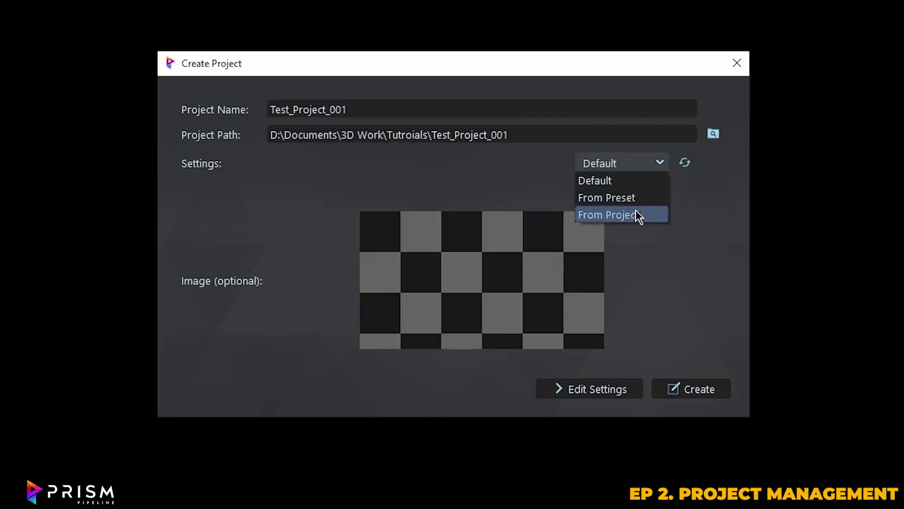
{"action": "left_click", "coordinate": [650, 176]}
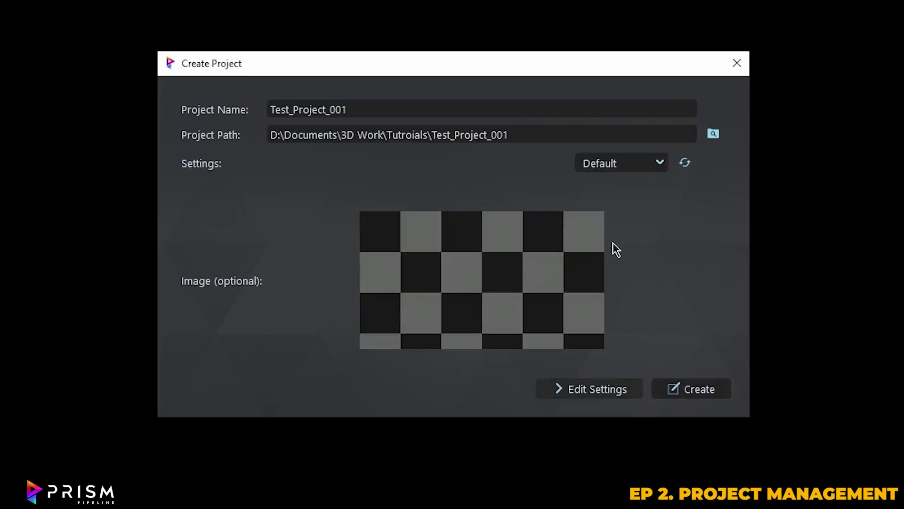
{"action": "left_click", "coordinate": [692, 391]}
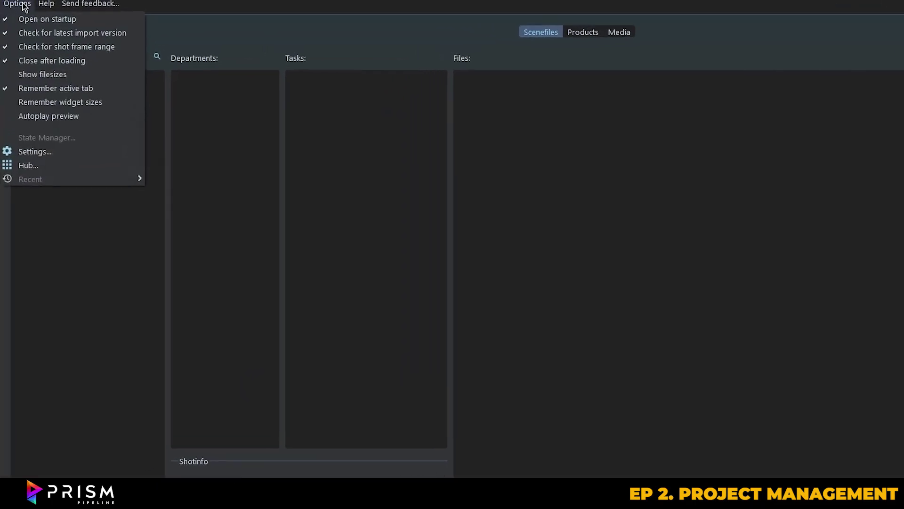
Step: In the user DCC apps settings, override Blender's executable with blender-3.6.11-windows-x64\blender.exe and add D:\Downloads\blender-3.6.11-windows-x64 as a Prism integration
{"action": "left_click", "coordinate": [40, 4]}
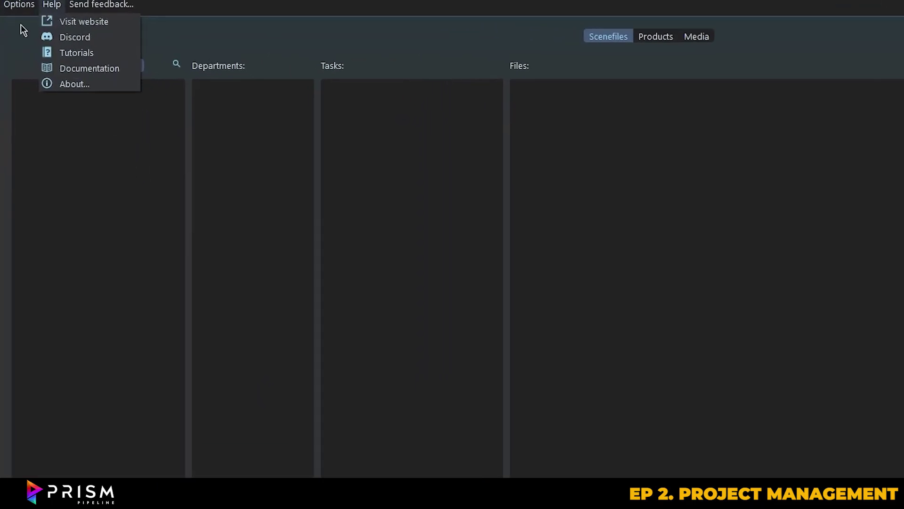
{"action": "mouse_move", "coordinate": [19, 4]}
{"action": "left_click", "coordinate": [52, 194]}
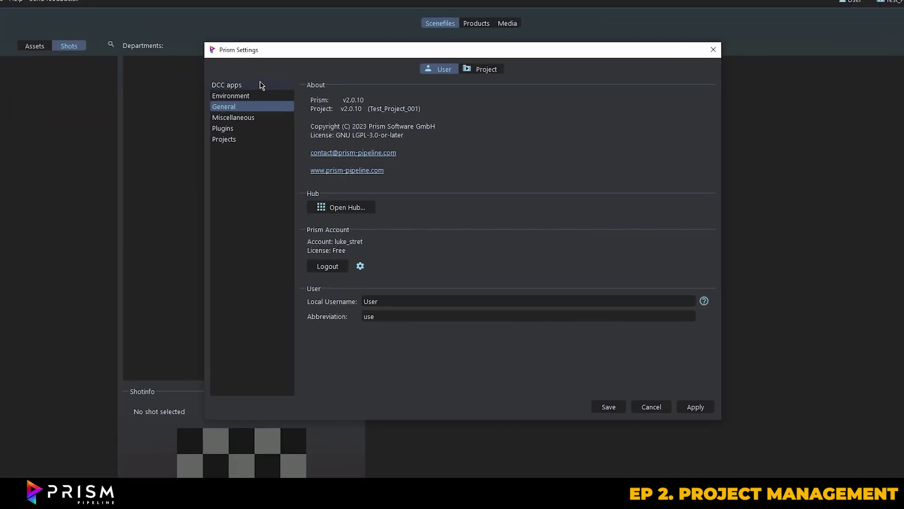
{"action": "left_click", "coordinate": [234, 82]}
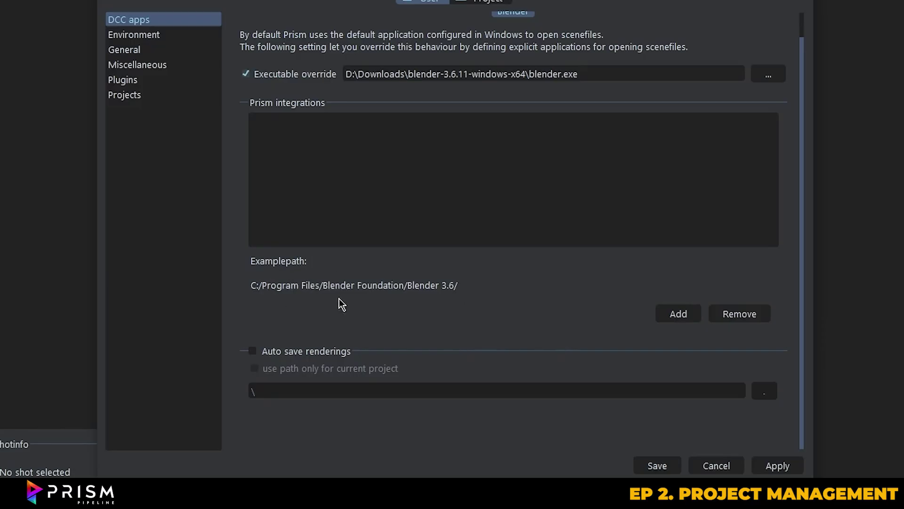
{"action": "left_click", "coordinate": [682, 313]}
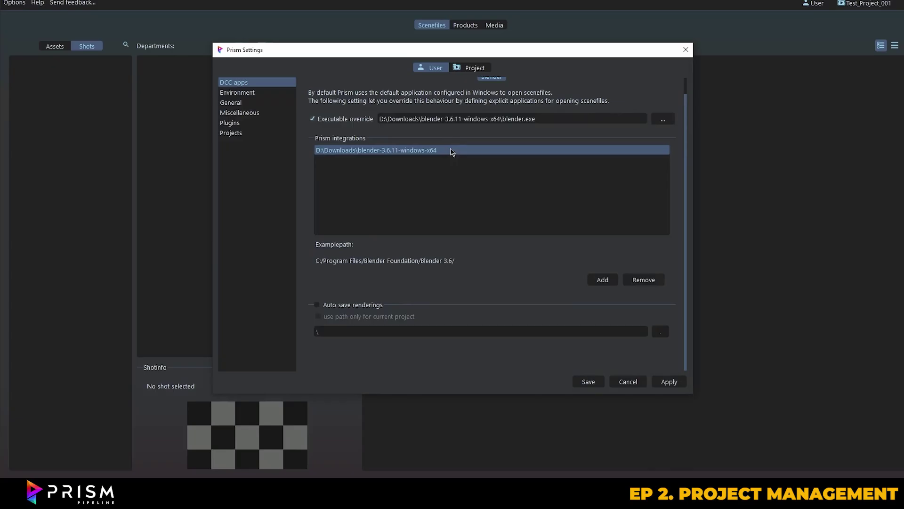
Step: Review the user settings for environment, general, miscellaneous, plugins and projects, plus the project's general and departments settings
{"action": "left_click", "coordinate": [237, 92]}
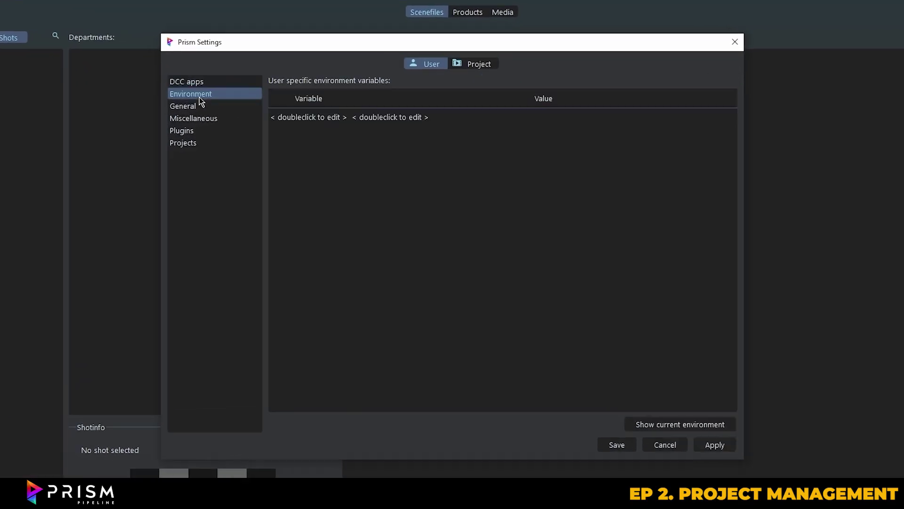
{"action": "left_click", "coordinate": [230, 102]}
{"action": "left_click", "coordinate": [153, 124]}
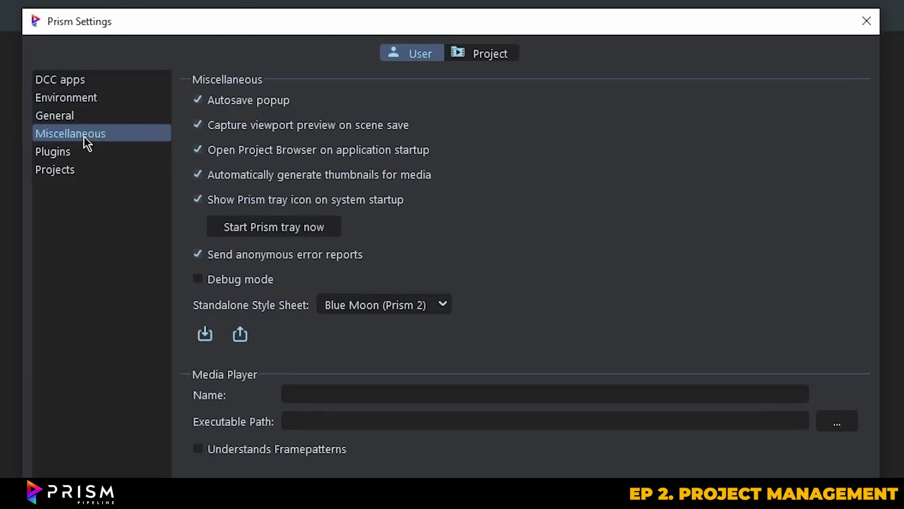
{"action": "left_click", "coordinate": [88, 153]}
{"action": "left_click", "coordinate": [87, 168]}
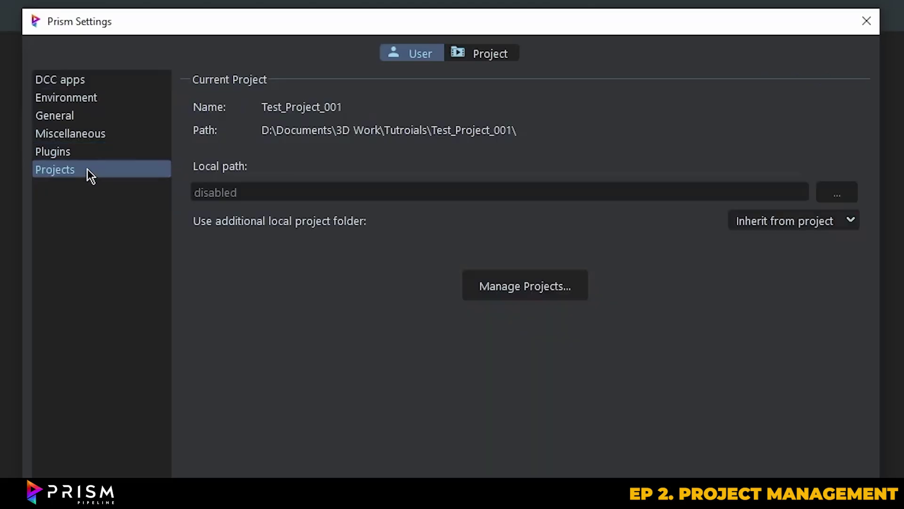
{"action": "left_click", "coordinate": [78, 137]}
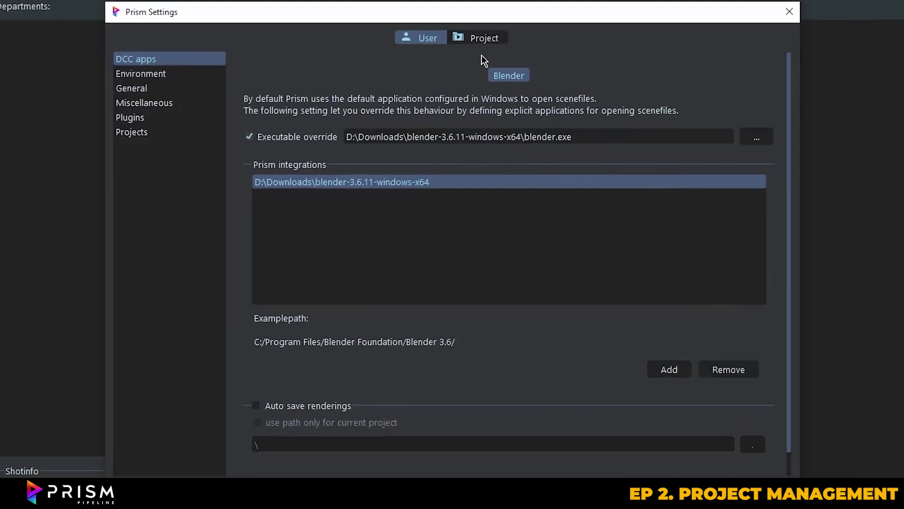
{"action": "left_click", "coordinate": [477, 41]}
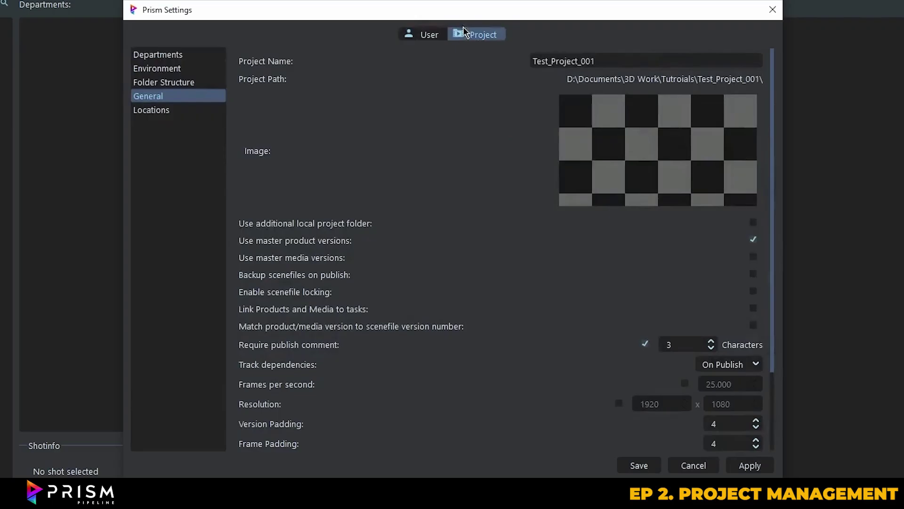
{"action": "left_click", "coordinate": [183, 57]}
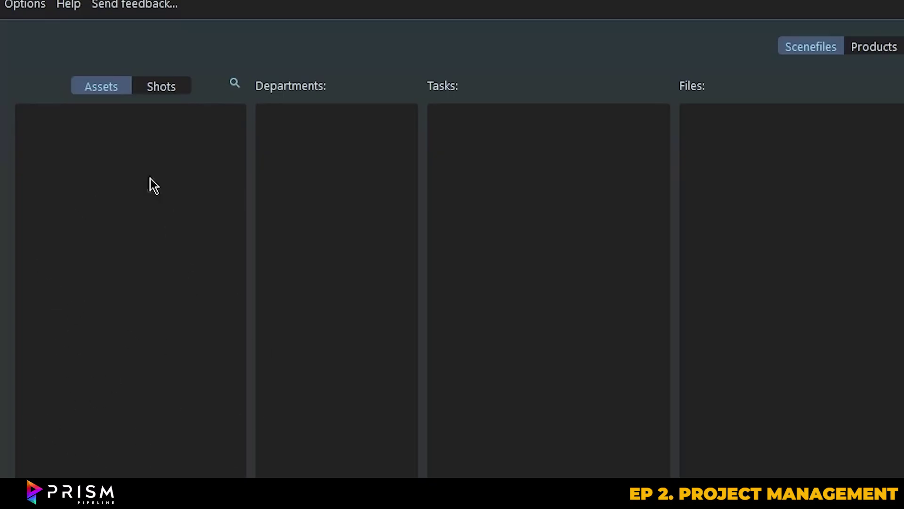
Step: Create a folder named PROPS in the project's asset list and close the folder creation dialog
{"action": "right_click", "coordinate": [106, 150]}
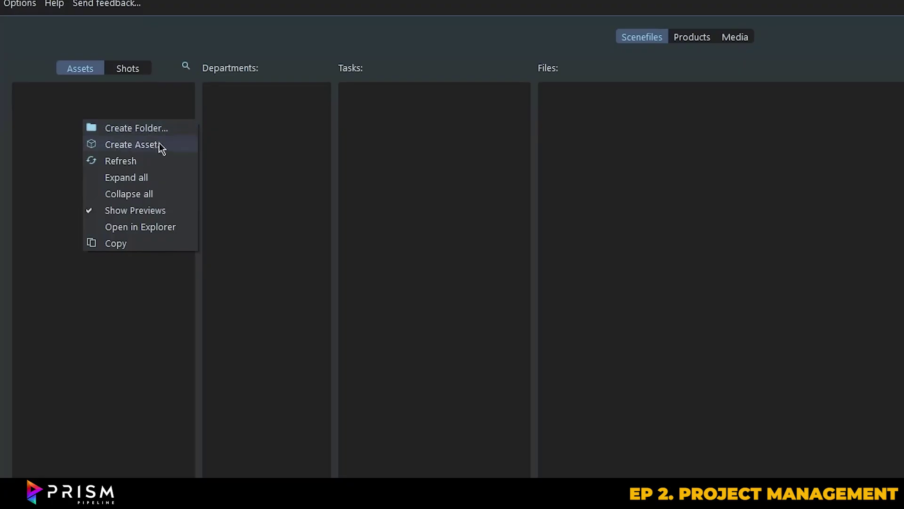
{"action": "left_click", "coordinate": [136, 127]}
{"action": "type", "text": "PRO"}
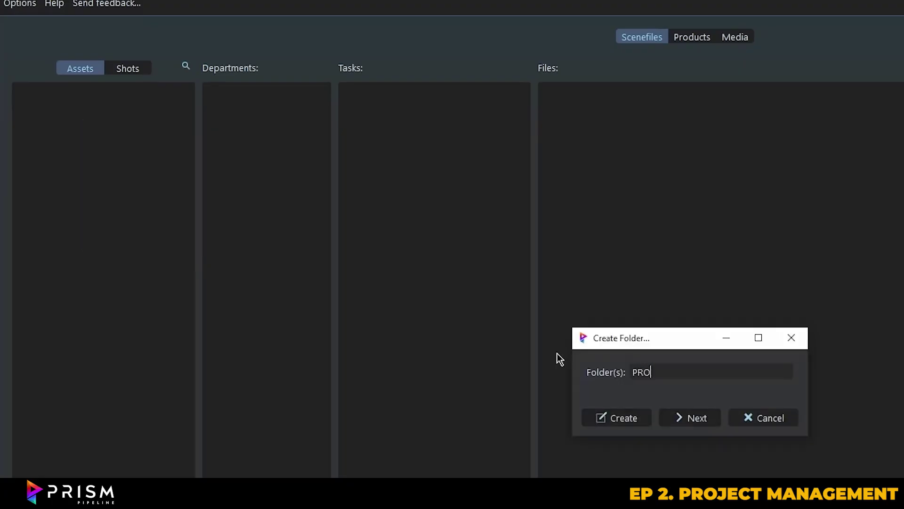
{"action": "type", "text": "PS/"}
{"action": "left_click", "coordinate": [613, 418]}
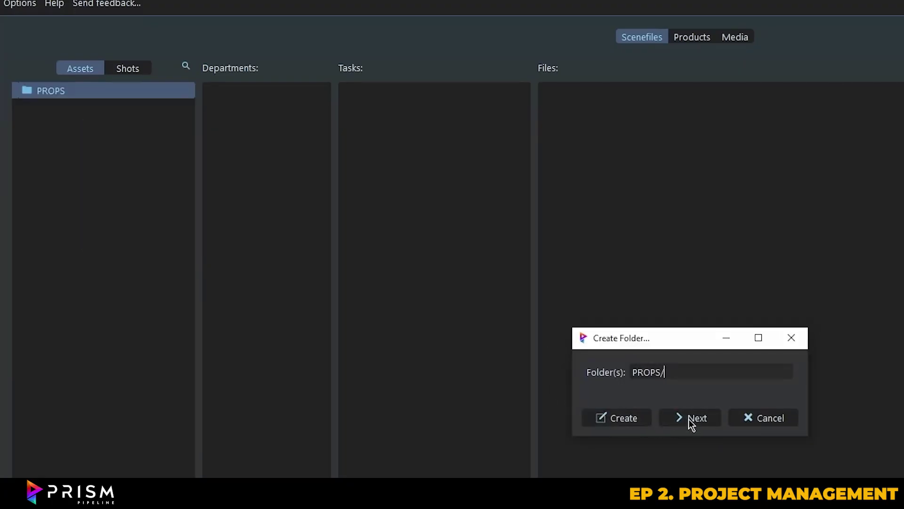
{"action": "left_click", "coordinate": [758, 417]}
{"action": "left_click", "coordinate": [86, 129]}
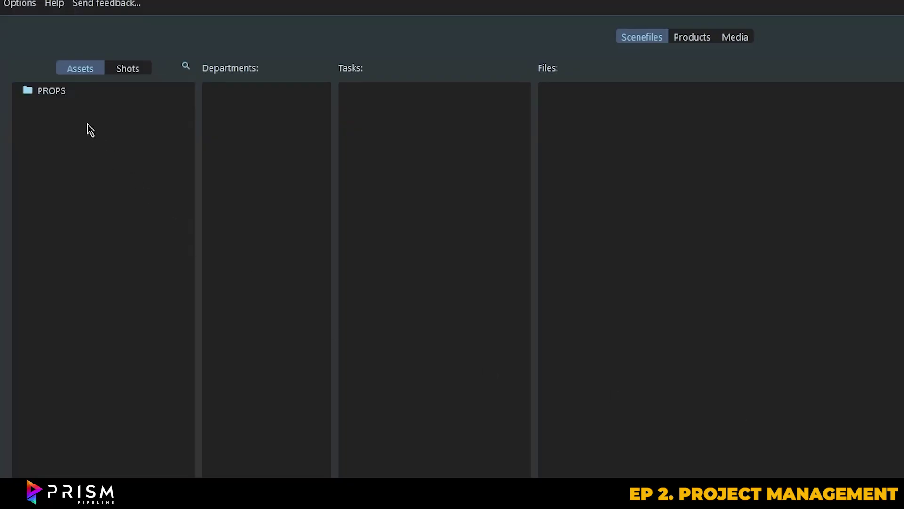
Step: Add CHARACTERS and ENVIRONMENTS folders to the project's asset list
{"action": "right_click", "coordinate": [88, 125]}
{"action": "left_click", "coordinate": [109, 132]}
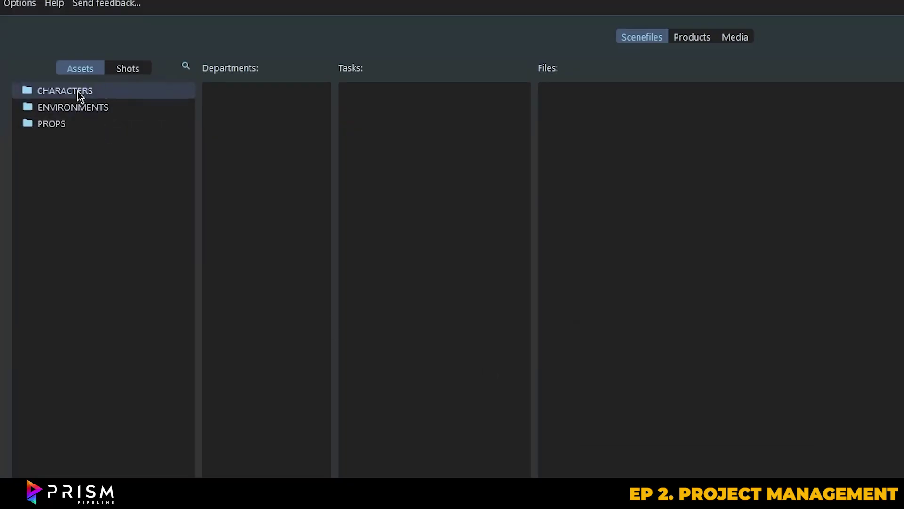
Step: Create an asset named Street_Cone inside the PROPS folder and continue to its department selection
{"action": "right_click", "coordinate": [71, 128]}
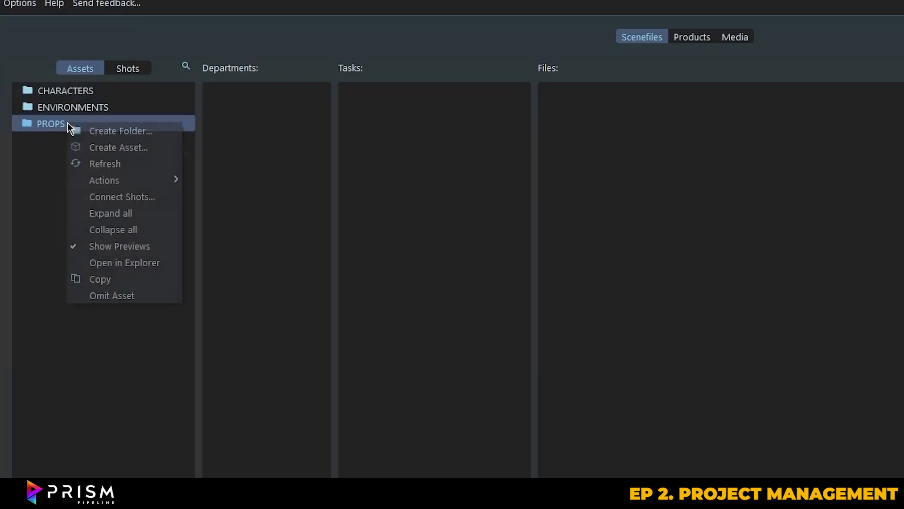
{"action": "left_click", "coordinate": [123, 147]}
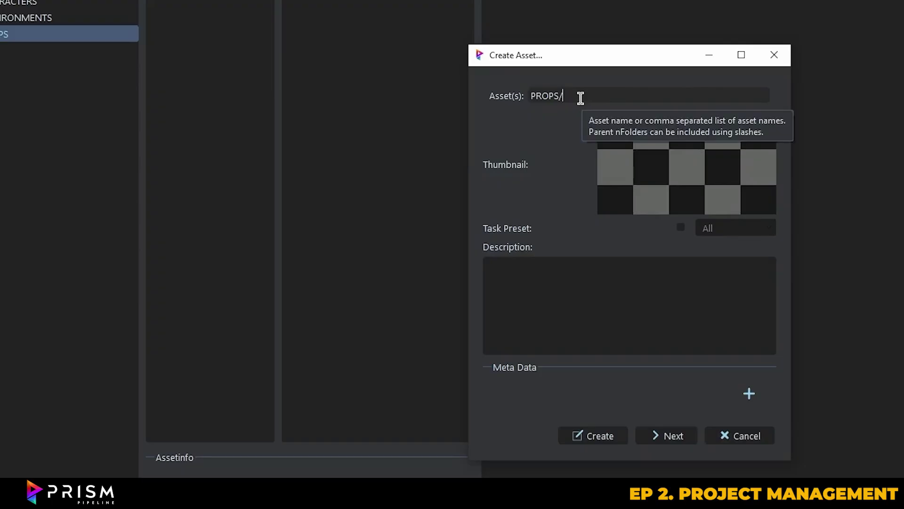
{"action": "type", "text": "Street_Cone"}
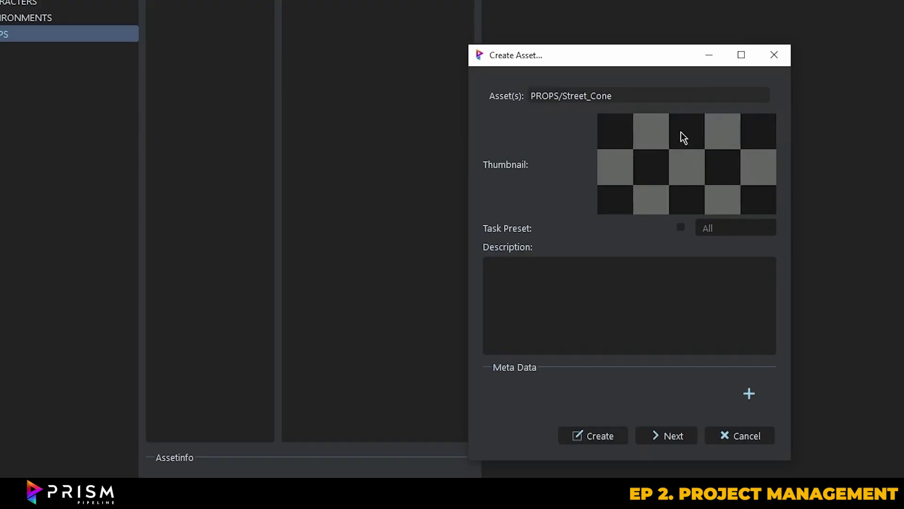
{"action": "left_click", "coordinate": [669, 436]}
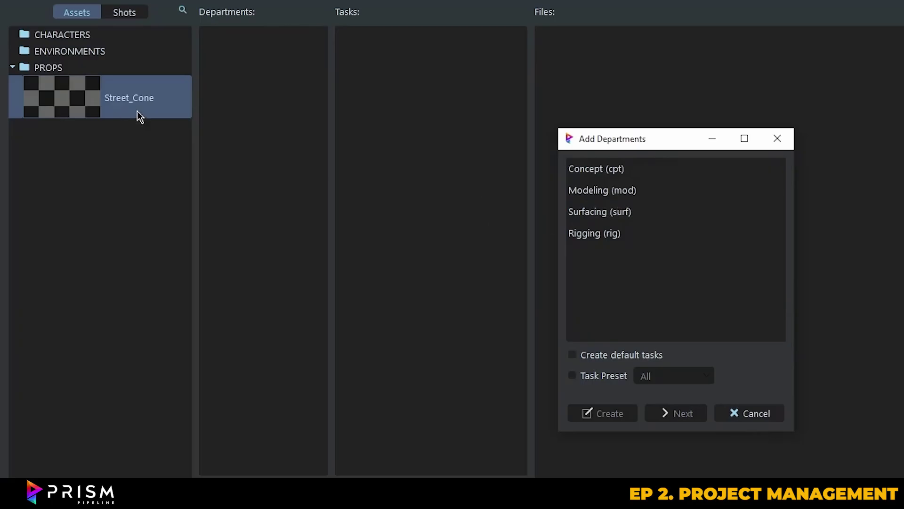
Step: Create a new project department named Texturing for the Street_Cone asset
{"action": "right_click", "coordinate": [598, 262]}
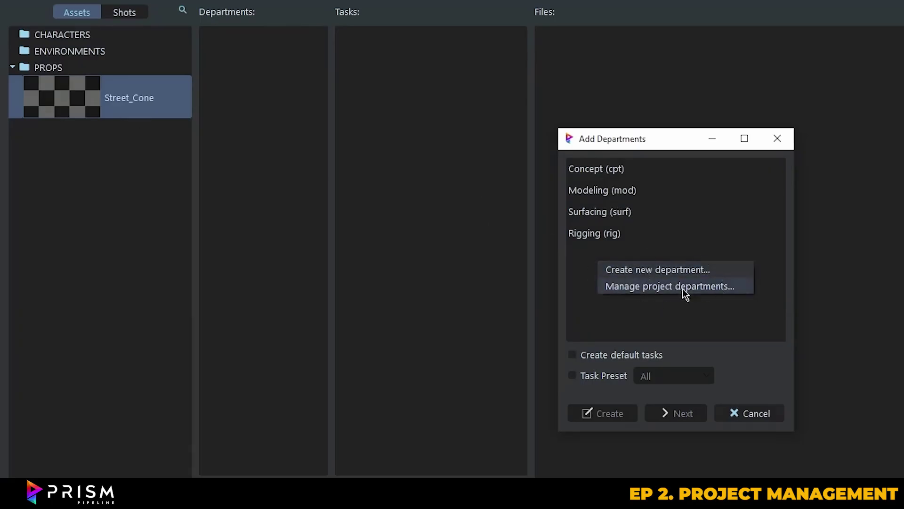
{"action": "left_click", "coordinate": [649, 272]}
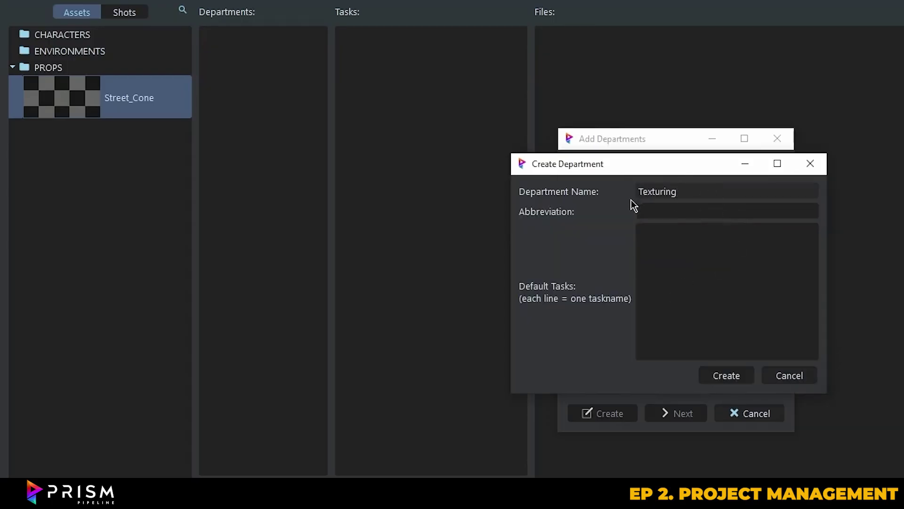
{"action": "left_click", "coordinate": [685, 208]}
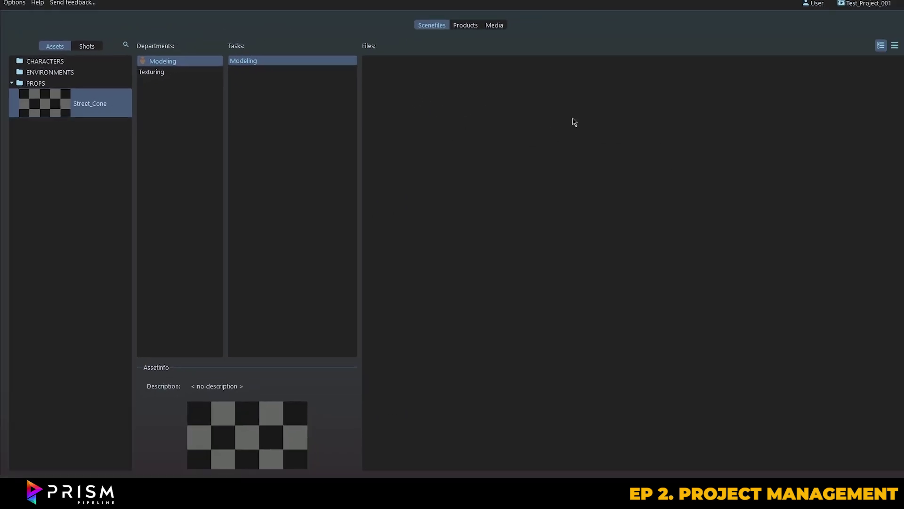
Step: Create a Modeling scene file from the EmptyScene Blender preset, then switch to Blender and save a new Prism version
{"action": "right_click", "coordinate": [447, 116]}
{"action": "mouse_move", "coordinate": [487, 133]}
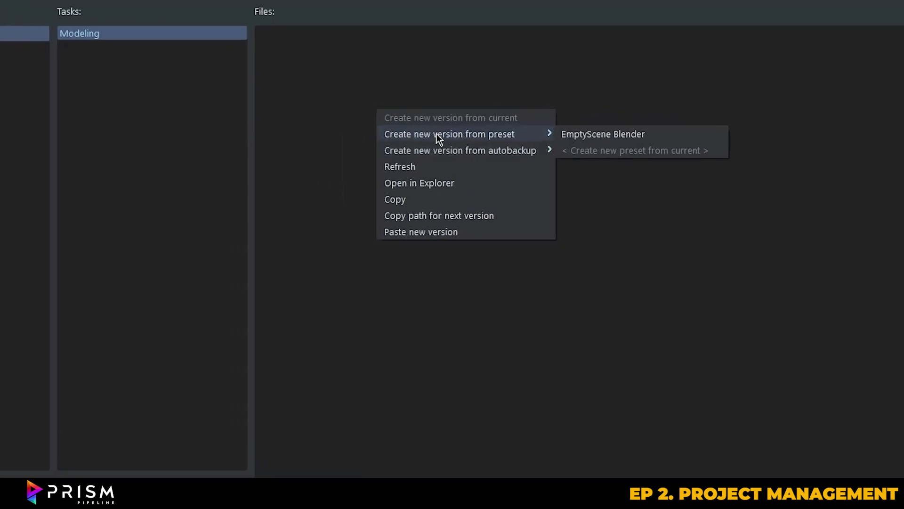
{"action": "left_click", "coordinate": [610, 139]}
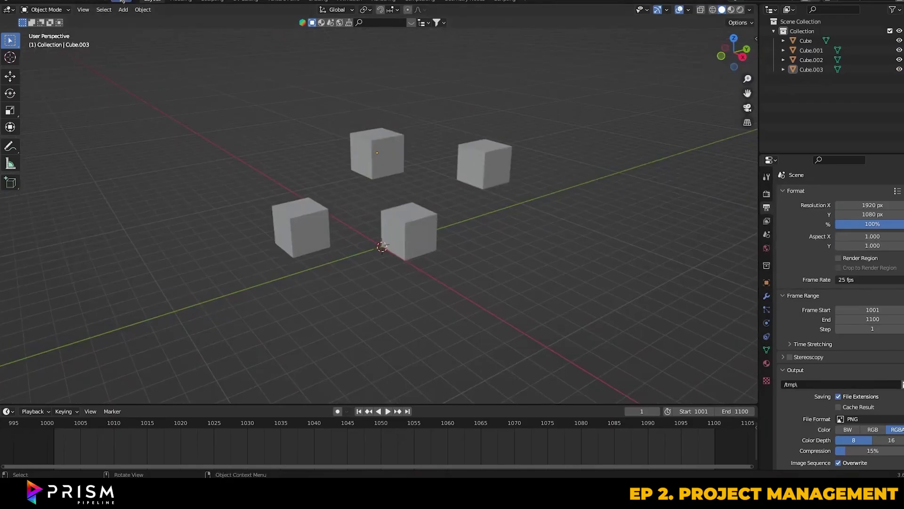
{"action": "left_click", "coordinate": [121, 1]}
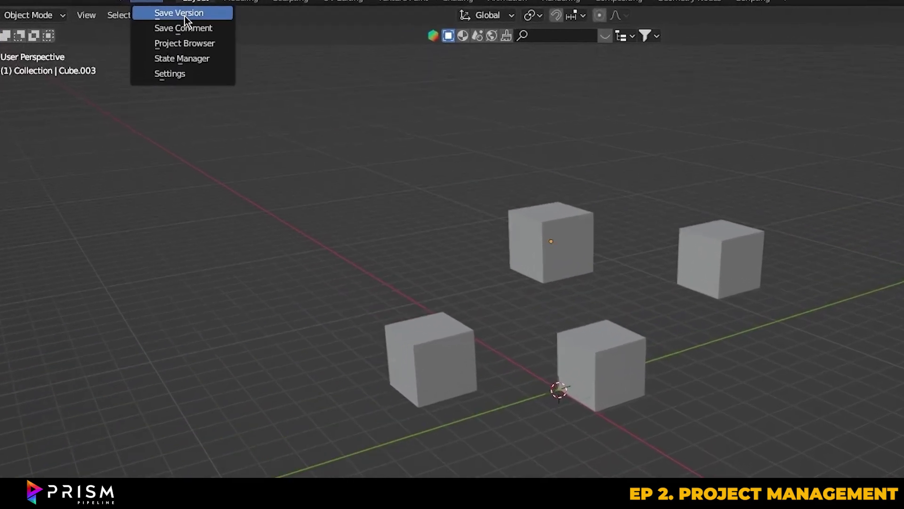
{"action": "left_click", "coordinate": [185, 17]}
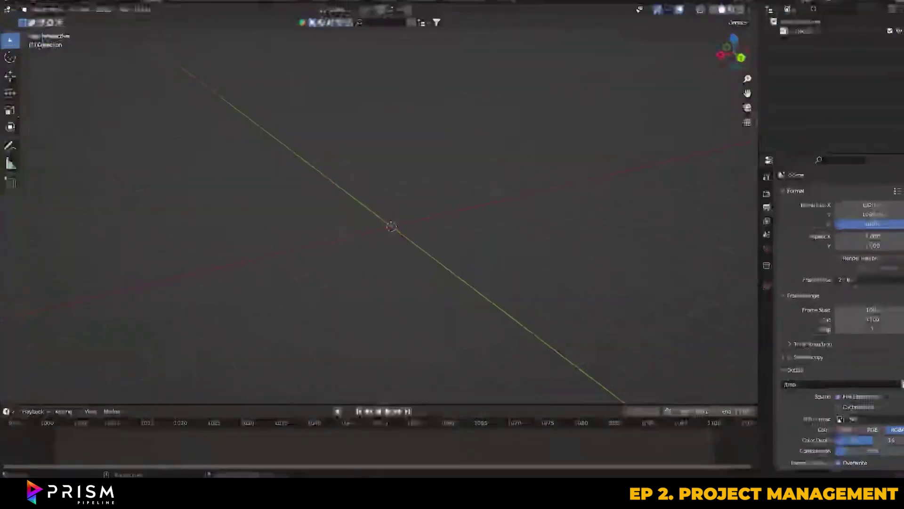
Step: In Prism's State Manager, add an export state with frame range Scene, output type .blend and whole-scene export enabled
{"action": "left_click", "coordinate": [102, 5]}
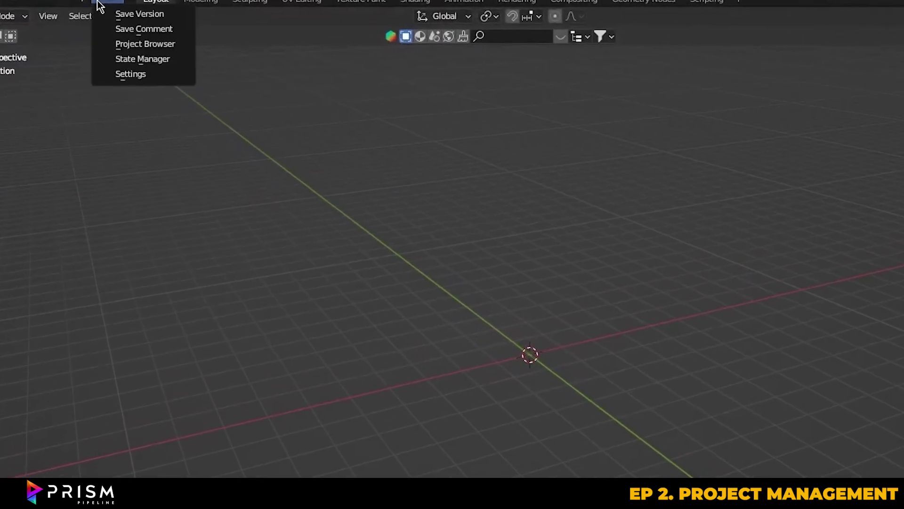
{"action": "left_click", "coordinate": [186, 60]}
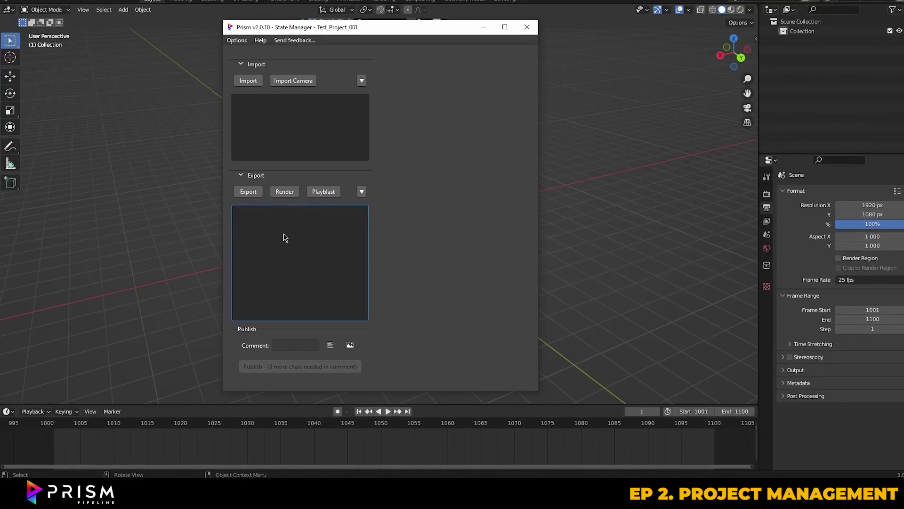
{"action": "left_click", "coordinate": [248, 191]}
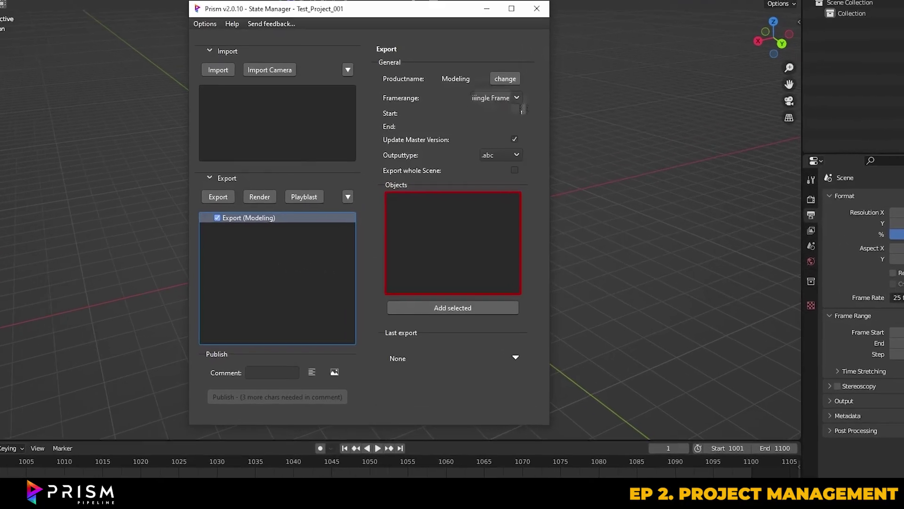
{"action": "left_click", "coordinate": [508, 108]}
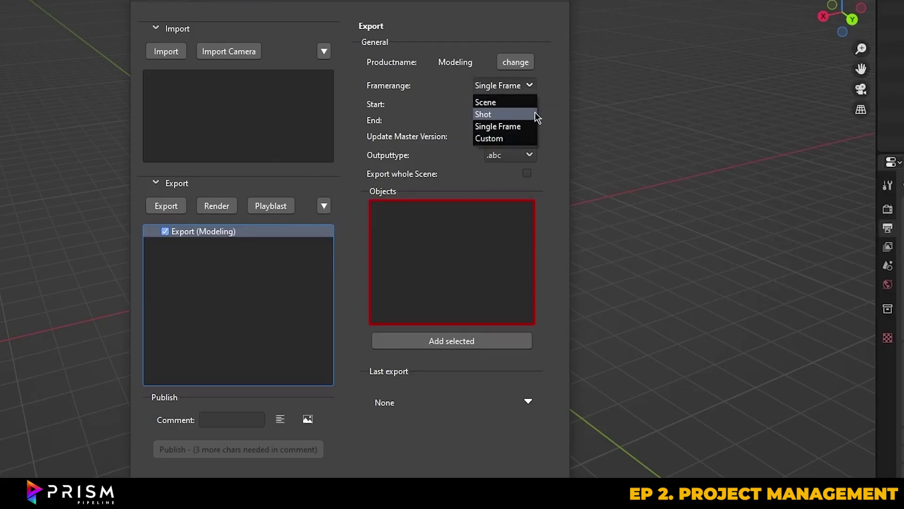
{"action": "left_click", "coordinate": [518, 104]}
{"action": "left_click", "coordinate": [530, 157]}
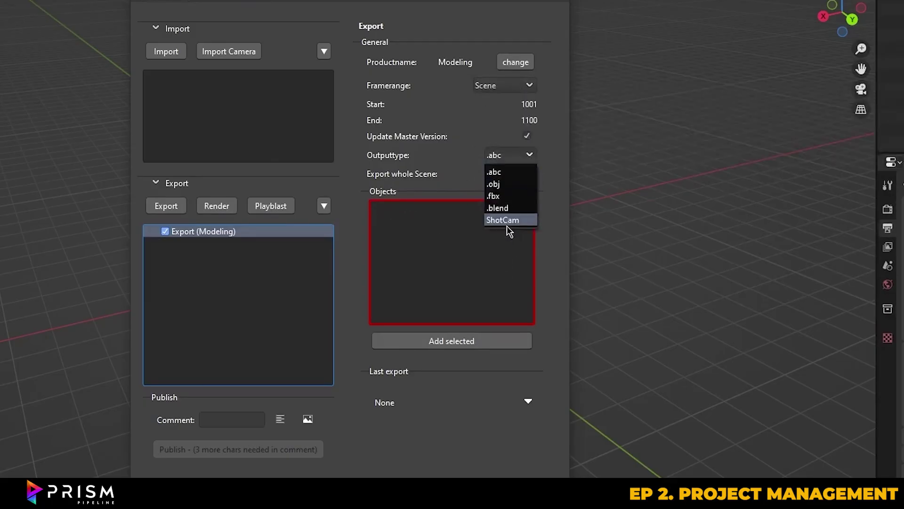
{"action": "left_click", "coordinate": [499, 208]}
{"action": "left_click", "coordinate": [527, 173]}
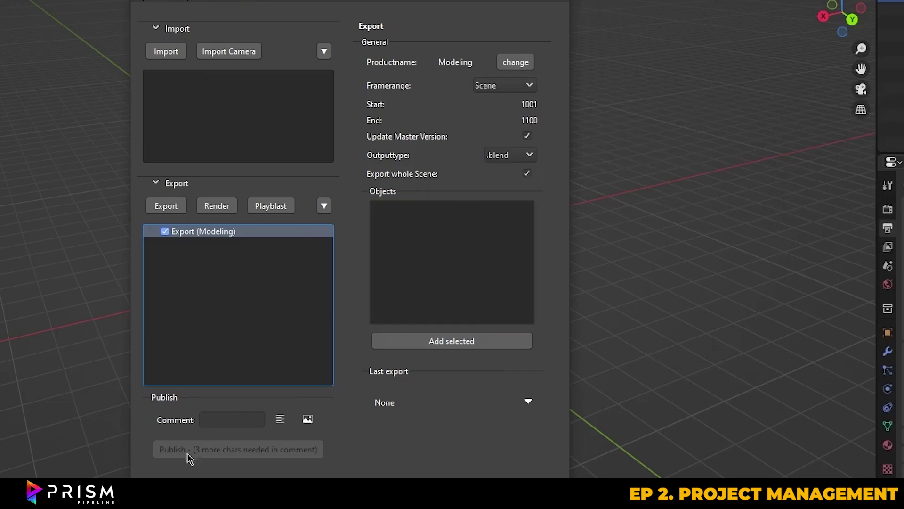
{"action": "right_click", "coordinate": [228, 235]}
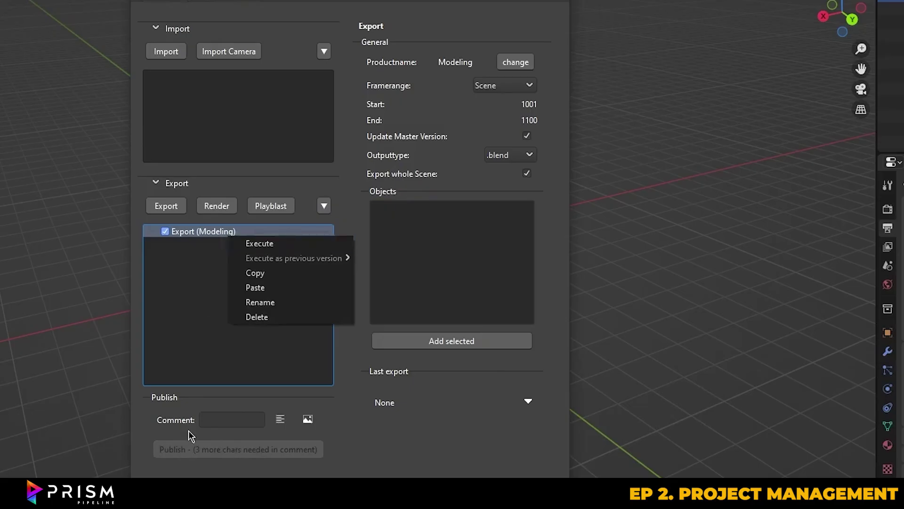
{"action": "left_click", "coordinate": [202, 431]}
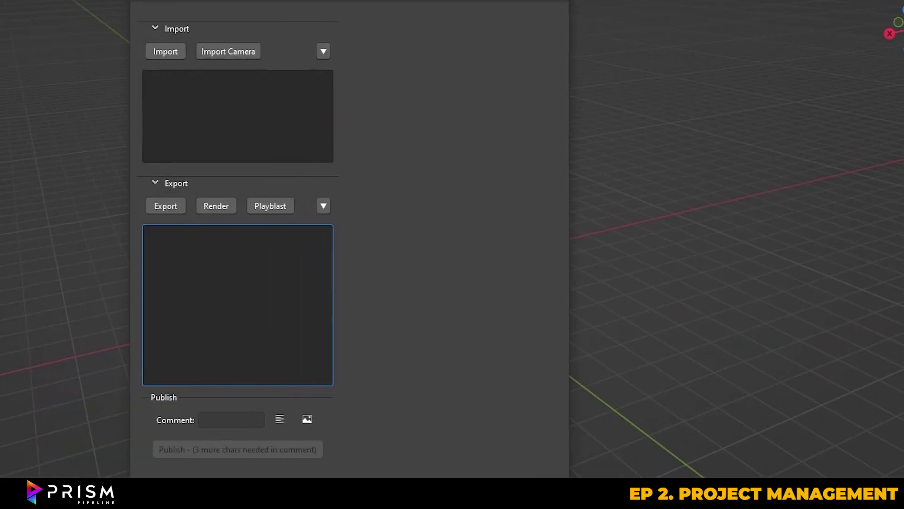
Step: Add an image render state with frame range Scene, a 1920x1080 resolution override and the .jpg format
{"action": "left_click", "coordinate": [217, 207]}
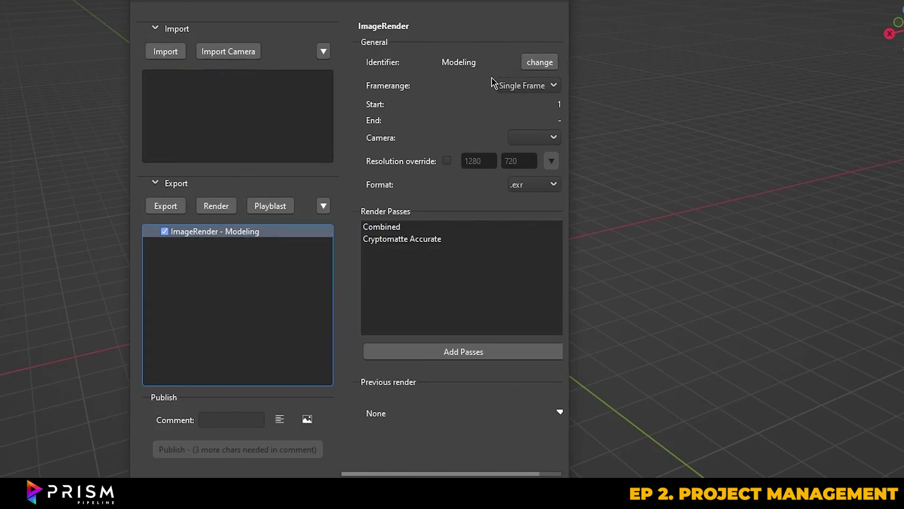
{"action": "left_click", "coordinate": [520, 87]}
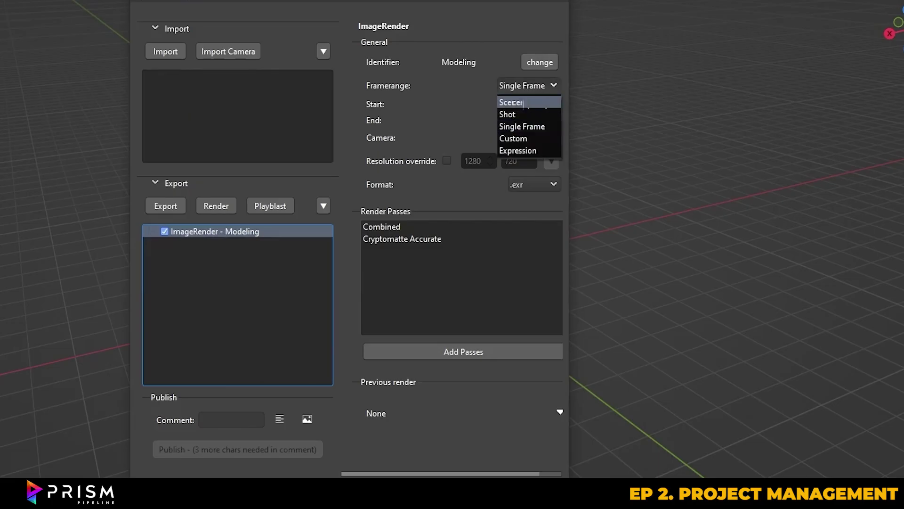
{"action": "left_click", "coordinate": [523, 103]}
{"action": "left_click", "coordinate": [447, 161]}
{"action": "left_click", "coordinate": [551, 161]}
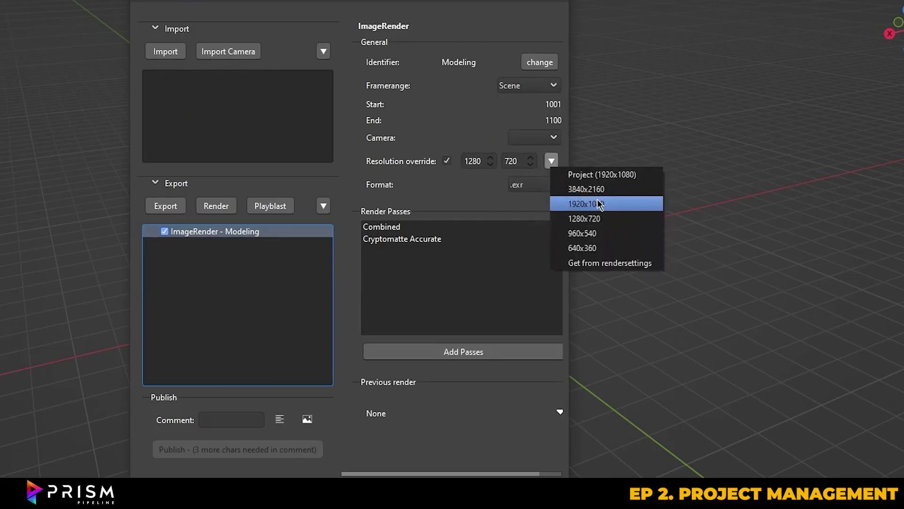
{"action": "left_click", "coordinate": [600, 204]}
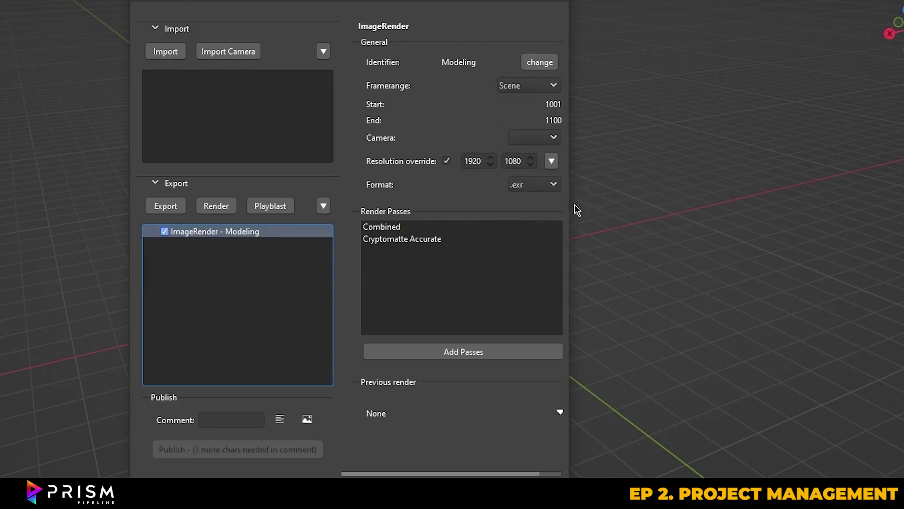
{"action": "left_click", "coordinate": [542, 188]}
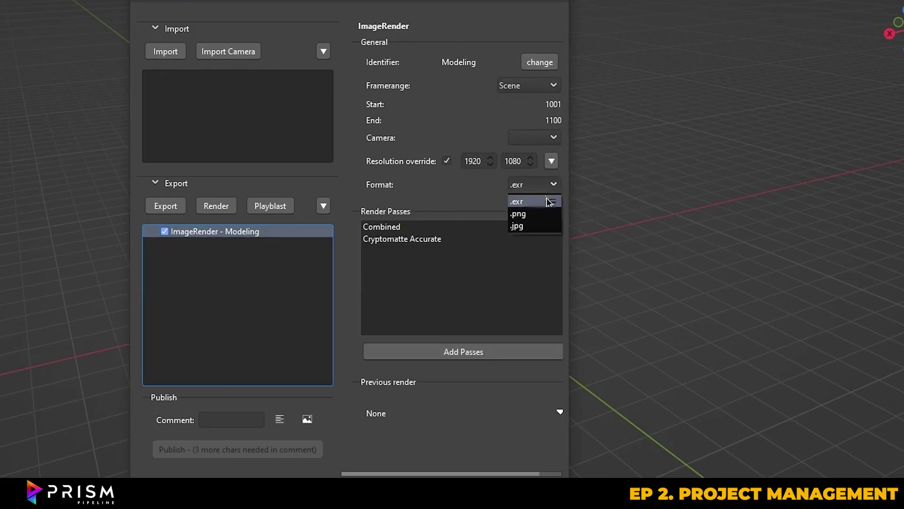
{"action": "left_click", "coordinate": [518, 226]}
Step: Add several more image render states and a playblast state to the export list
{"action": "left_click", "coordinate": [227, 206]}
{"action": "left_click", "coordinate": [225, 207]}
{"action": "left_click", "coordinate": [225, 207]}
{"action": "left_click", "coordinate": [226, 207]}
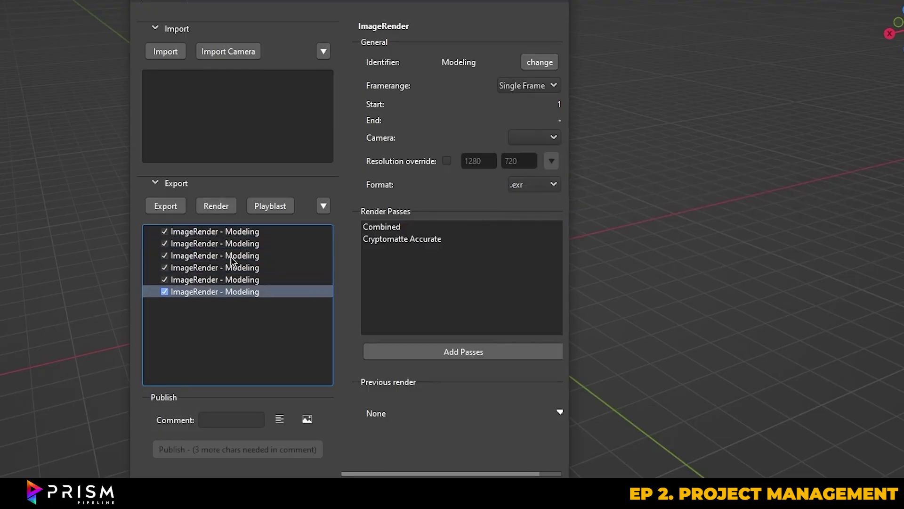
{"action": "left_click", "coordinate": [229, 232]}
{"action": "left_click", "coordinate": [268, 206]}
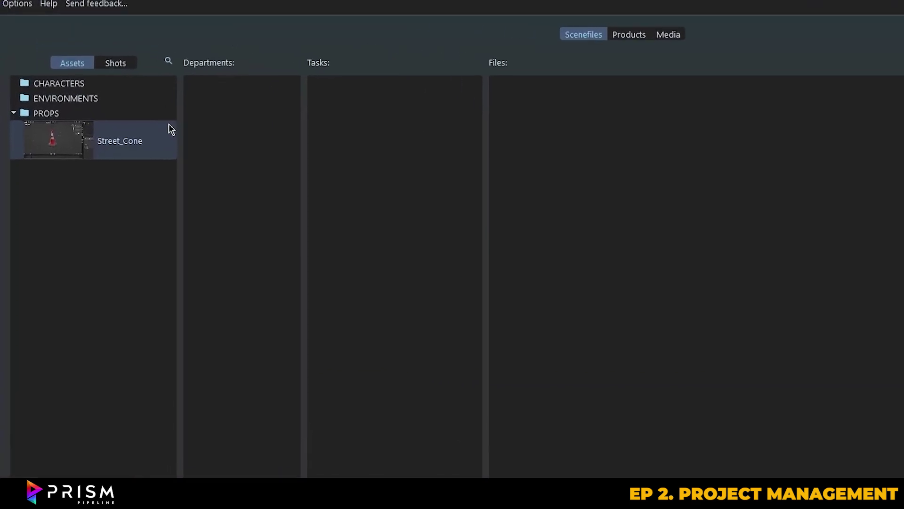
Step: Back in the Prism project browser, create shot sh_0010 in sequence SC_001 and continue to its department selection
{"action": "left_click", "coordinate": [155, 94]}
{"action": "left_click", "coordinate": [142, 73]}
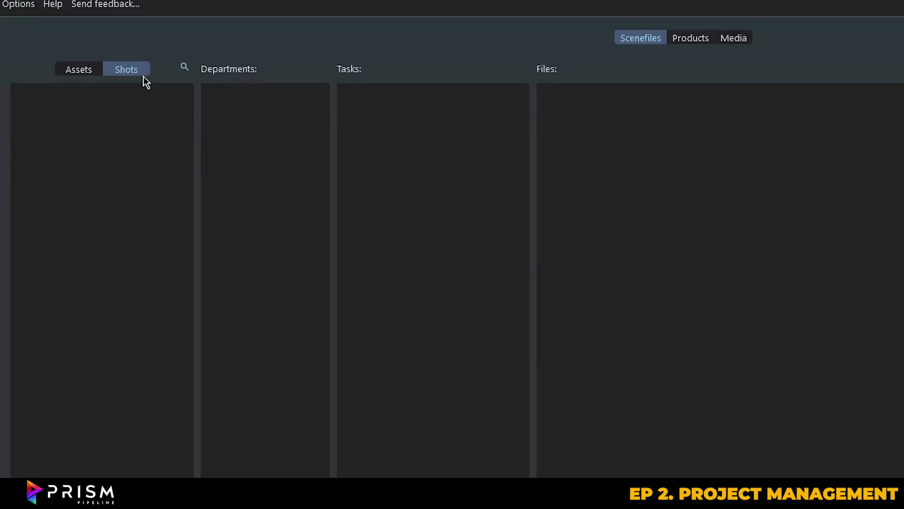
{"action": "right_click", "coordinate": [109, 115]}
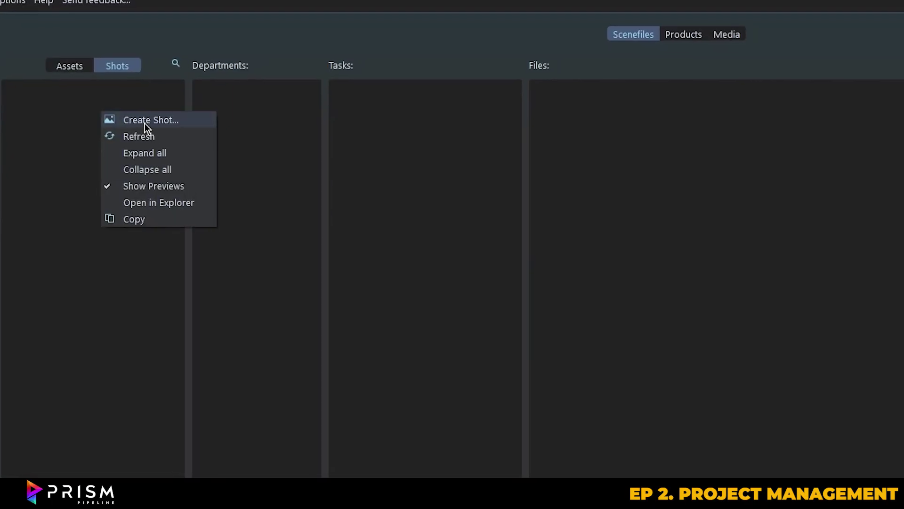
{"action": "left_click", "coordinate": [144, 122]}
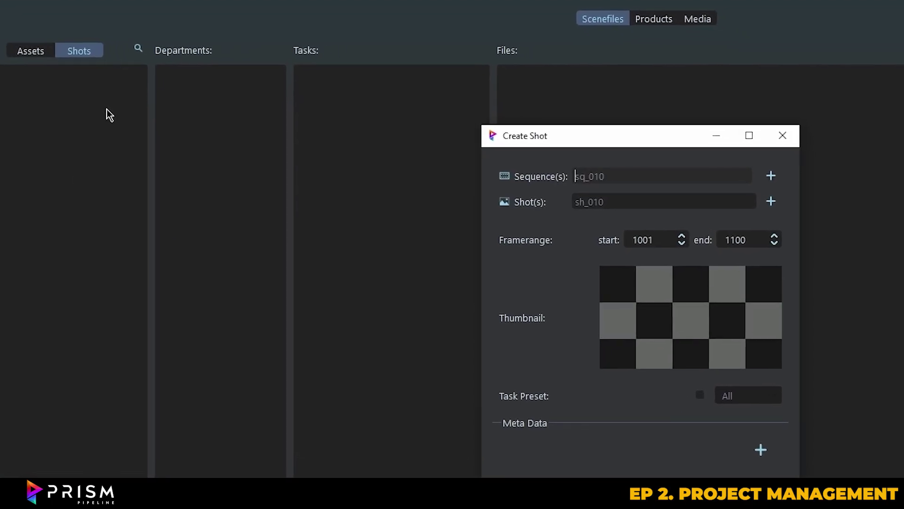
{"action": "type", "text": "SC_"}
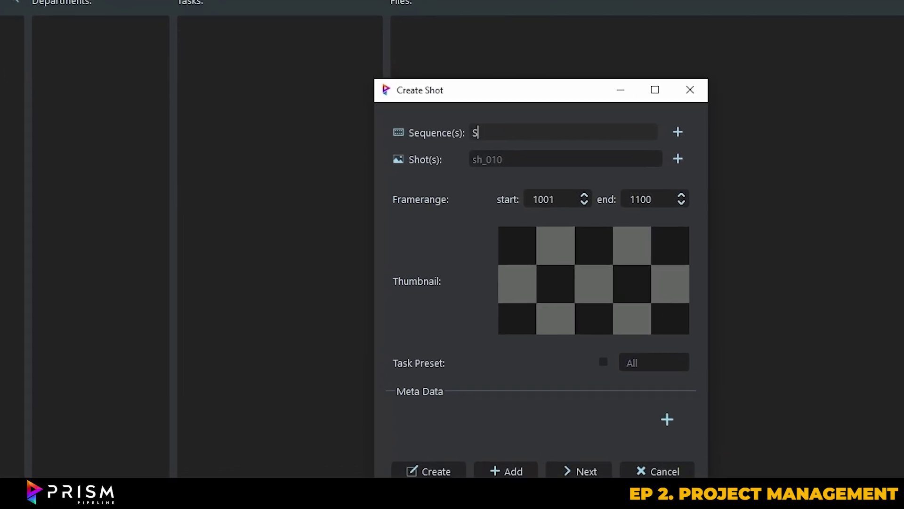
{"action": "type", "text": "001"}
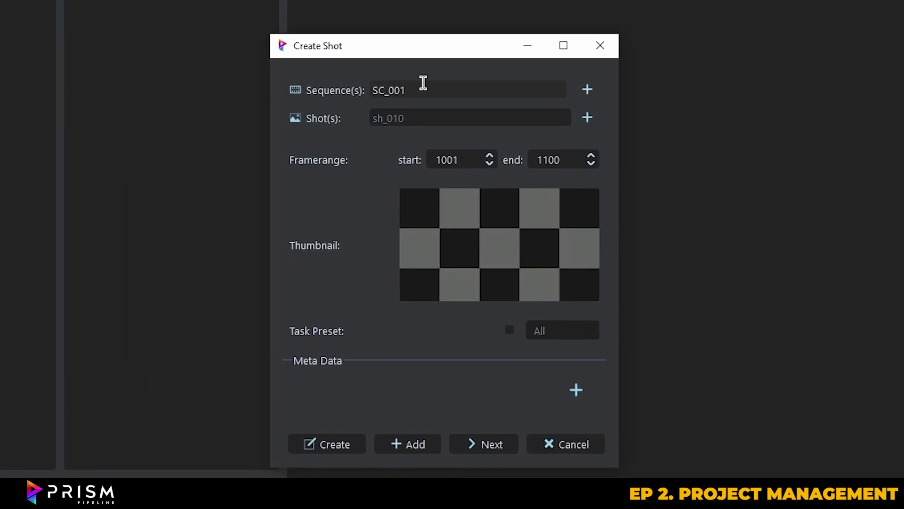
{"action": "left_click", "coordinate": [456, 139]}
{"action": "type", "text": "sh_0010"}
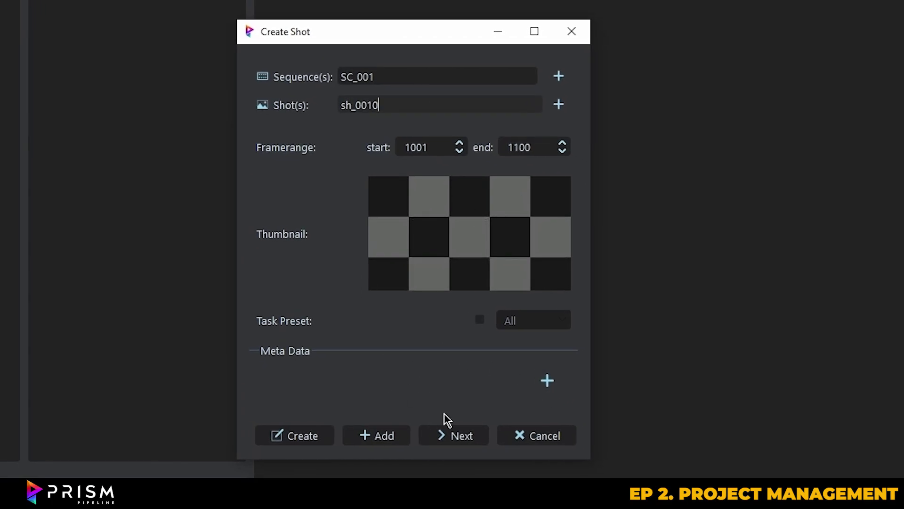
{"action": "left_click", "coordinate": [458, 436]}
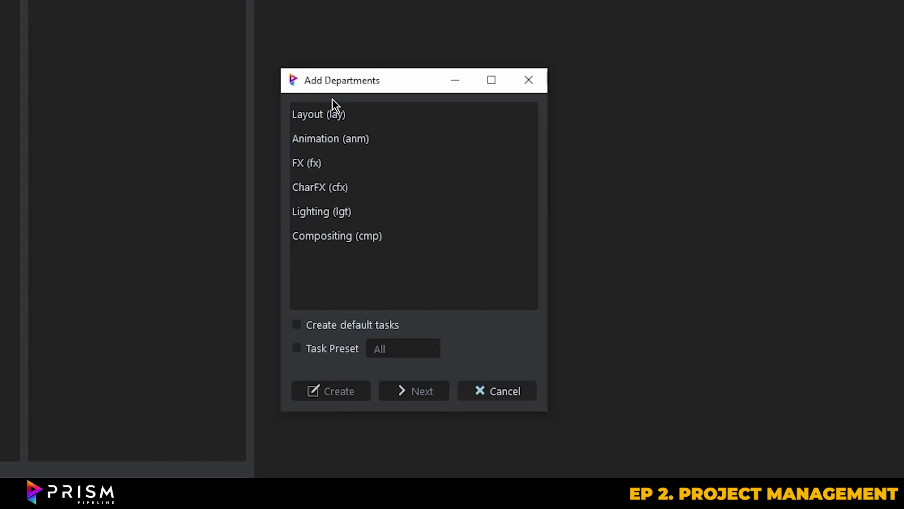
Step: Create a new shot department named Previs with the abbreviation Prv
{"action": "right_click", "coordinate": [335, 264]}
{"action": "left_click", "coordinate": [367, 269]}
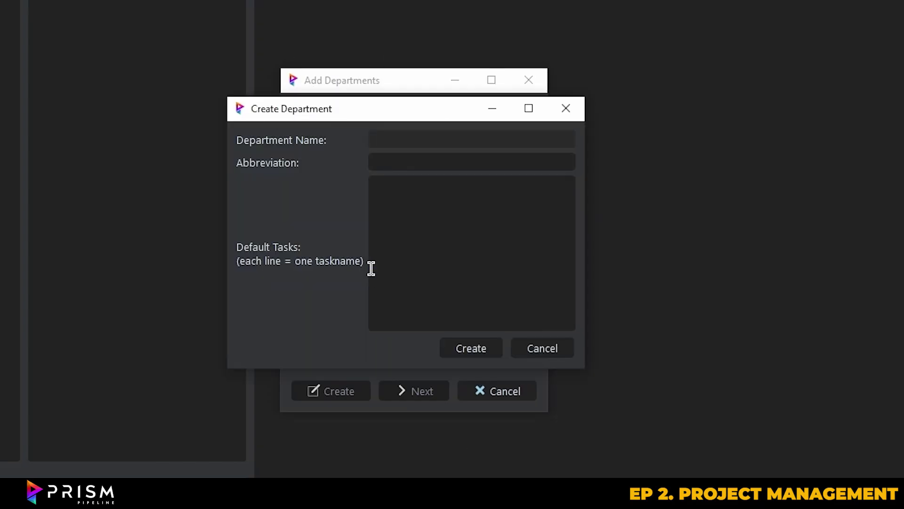
{"action": "type", "text": "Previs"}
{"action": "left_click", "coordinate": [427, 169]}
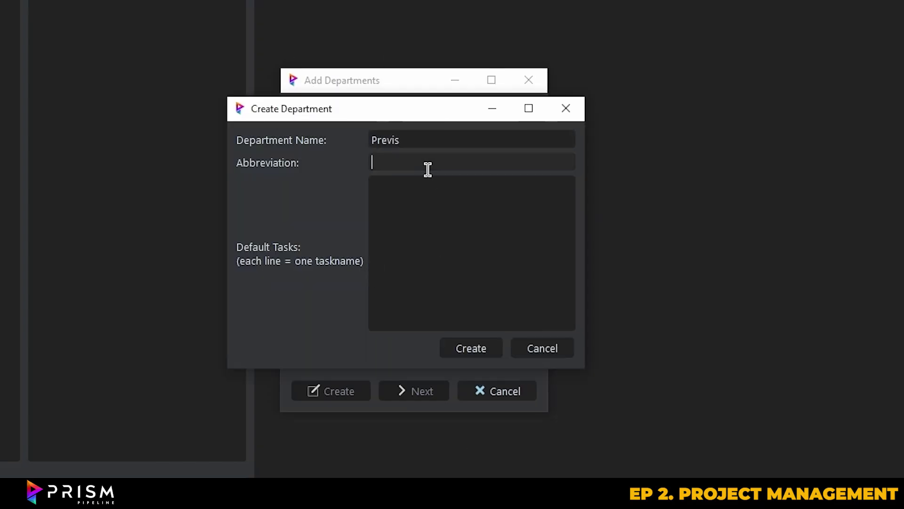
{"action": "left_click", "coordinate": [474, 356]}
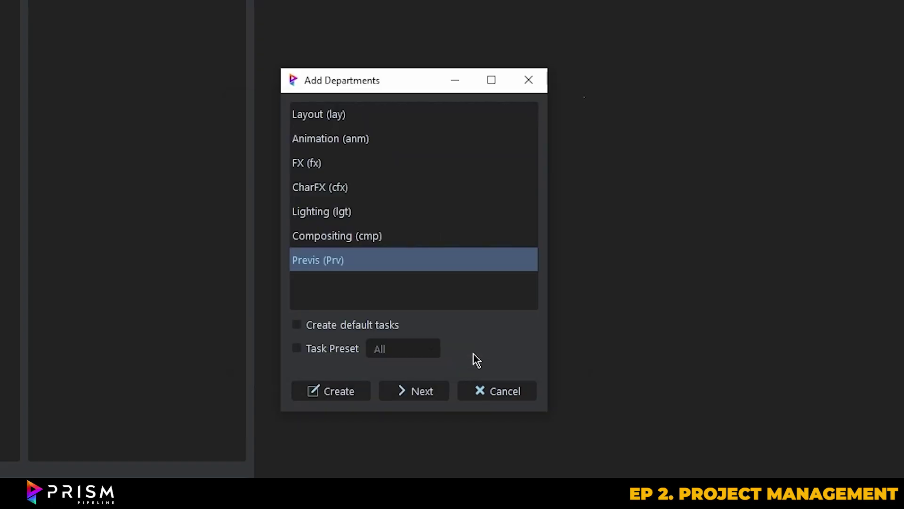
Step: Continue with the Previs department selected and add the task Previs_Version_01 to it
{"action": "left_click", "coordinate": [435, 394]}
{"action": "type", "text": "Previs"}
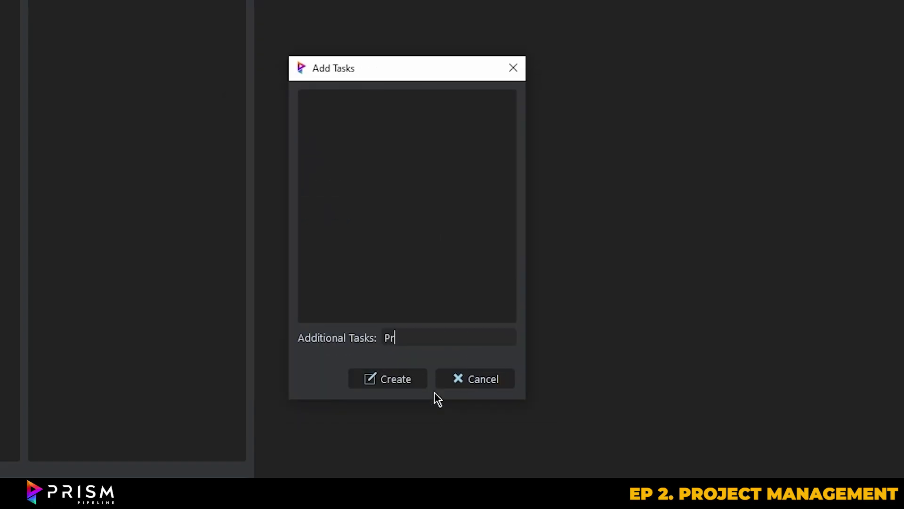
{"action": "type", "text": "_Version_0"}
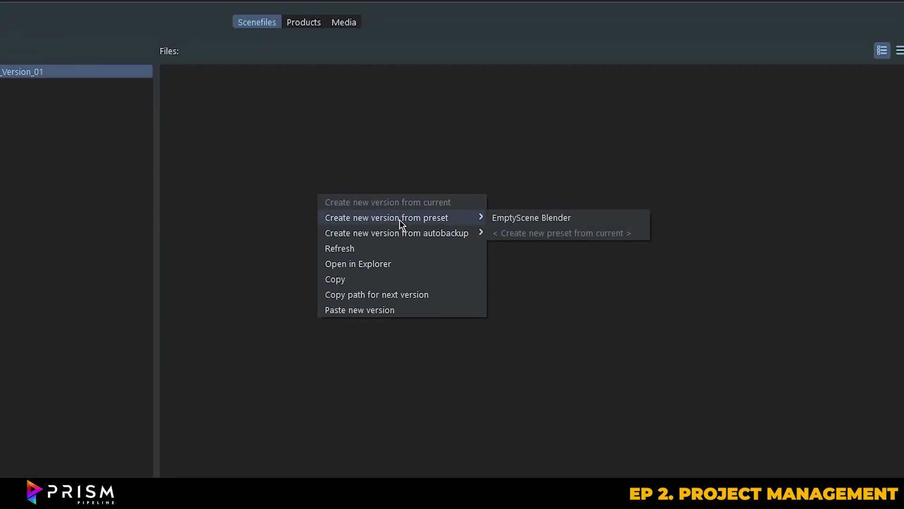
Step: Create a scene version for the task from the EmptyScene Blender preset and open it in Blender
{"action": "left_click", "coordinate": [549, 219]}
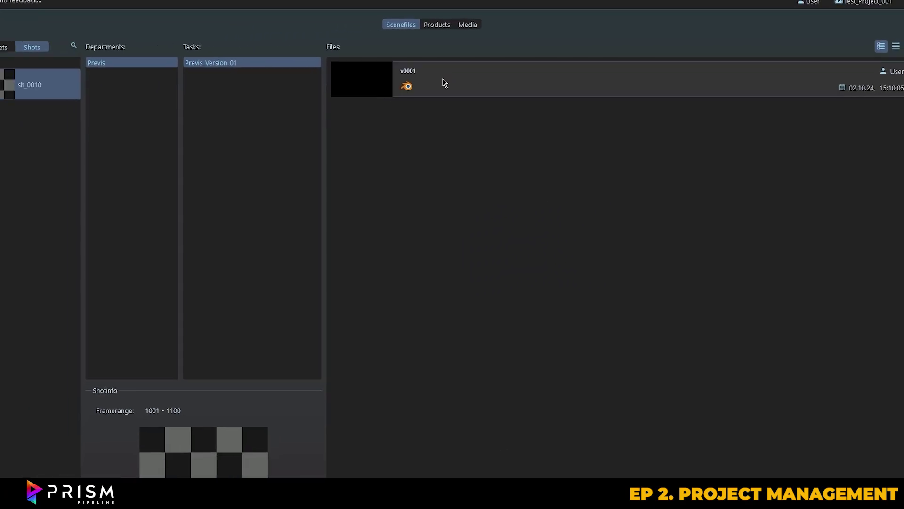
{"action": "double_click", "coordinate": [445, 83]}
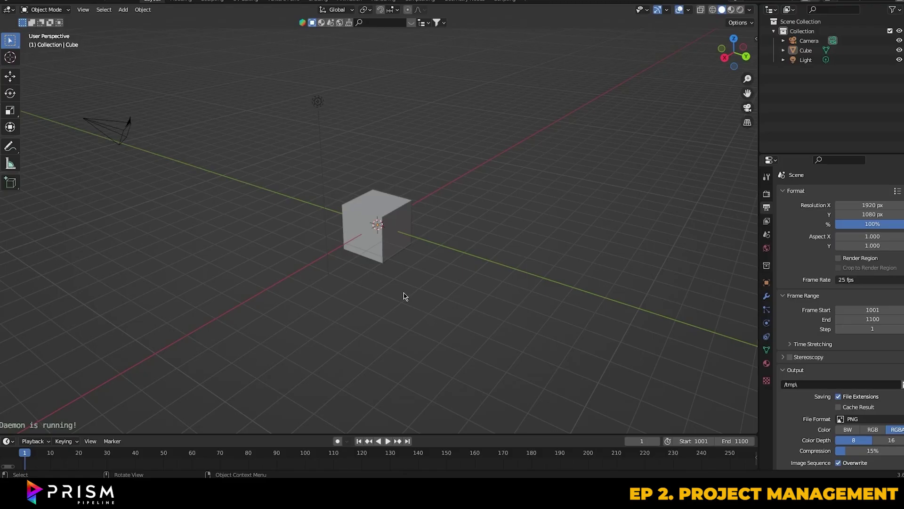
Step: Fit the whole frame range in the timeline and look through the scene camera
{"action": "left_click", "coordinate": [89, 441]}
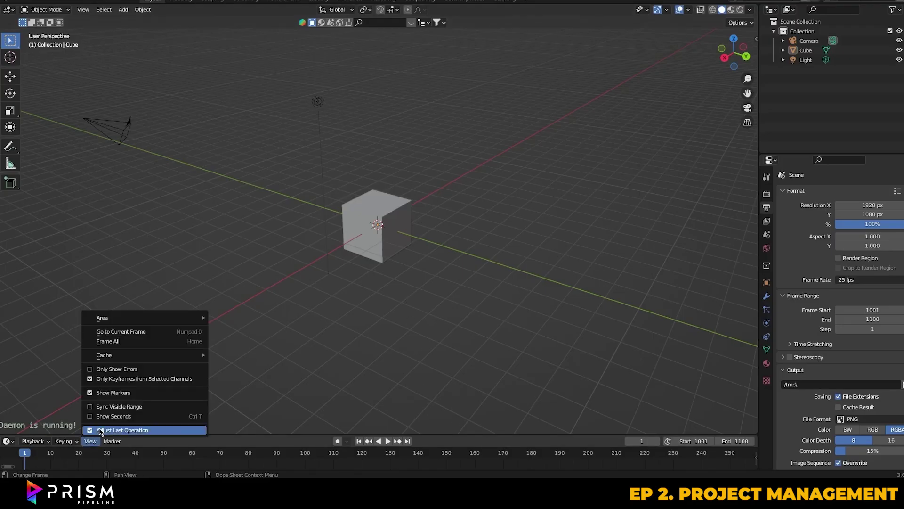
{"action": "left_click", "coordinate": [121, 345]}
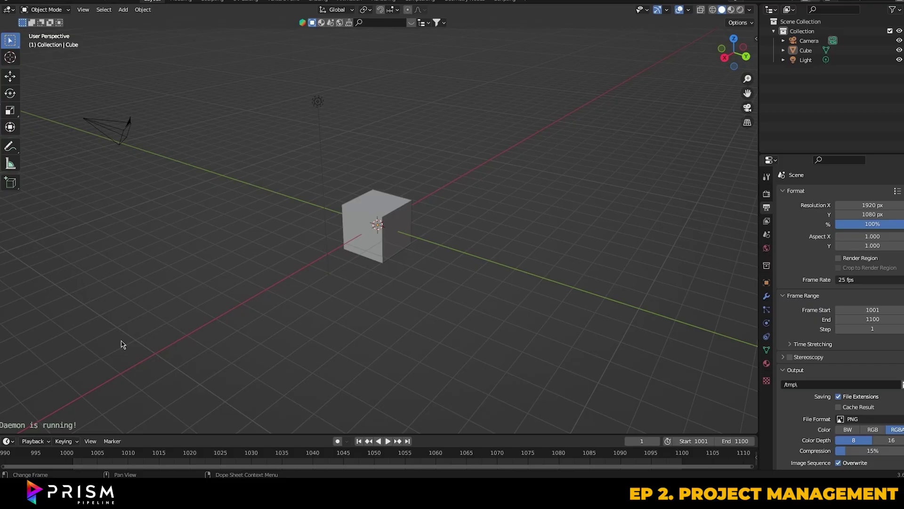
{"action": "middle_click_drag", "start_coordinate": [222, 306], "coordinate": [253, 307]}
{"action": "left_click", "coordinate": [747, 108]}
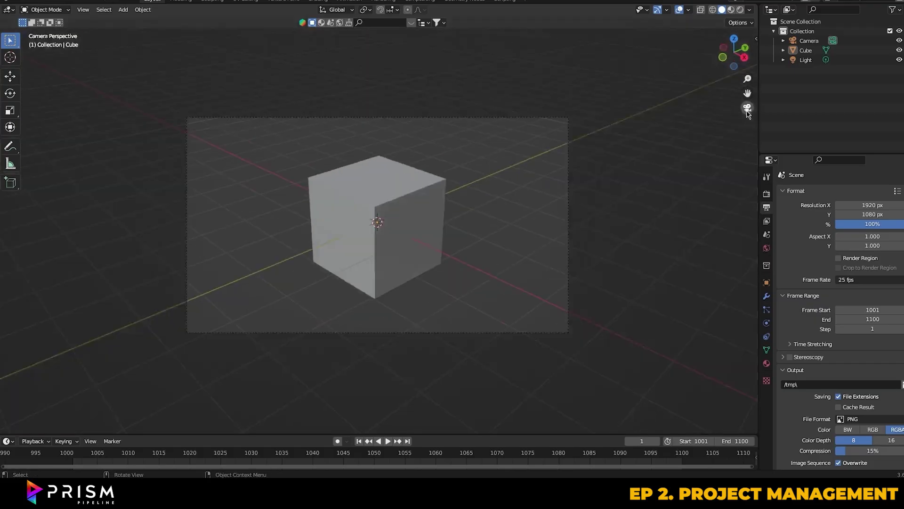
Step: Select the camera and set its viewport passepartout to 1.000
{"action": "left_click", "coordinate": [809, 40]}
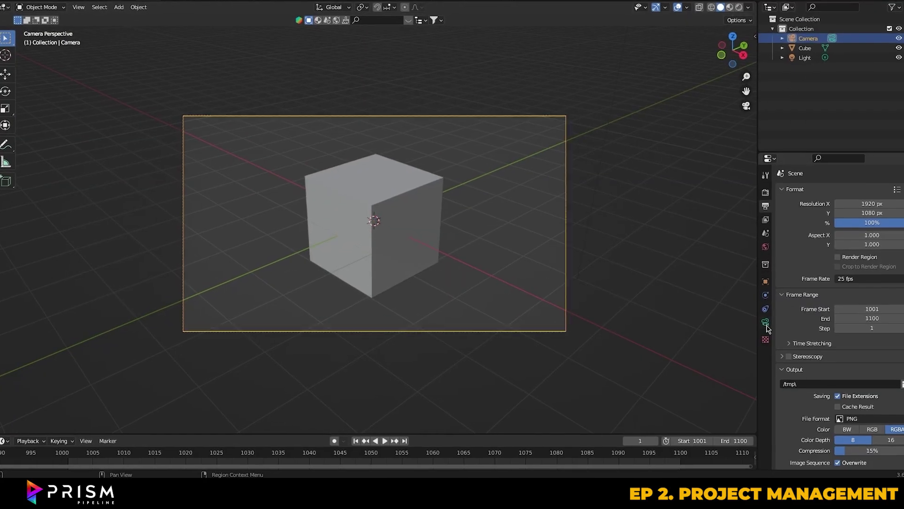
{"action": "left_click", "coordinate": [766, 323]}
{"action": "left_click", "coordinate": [820, 361]}
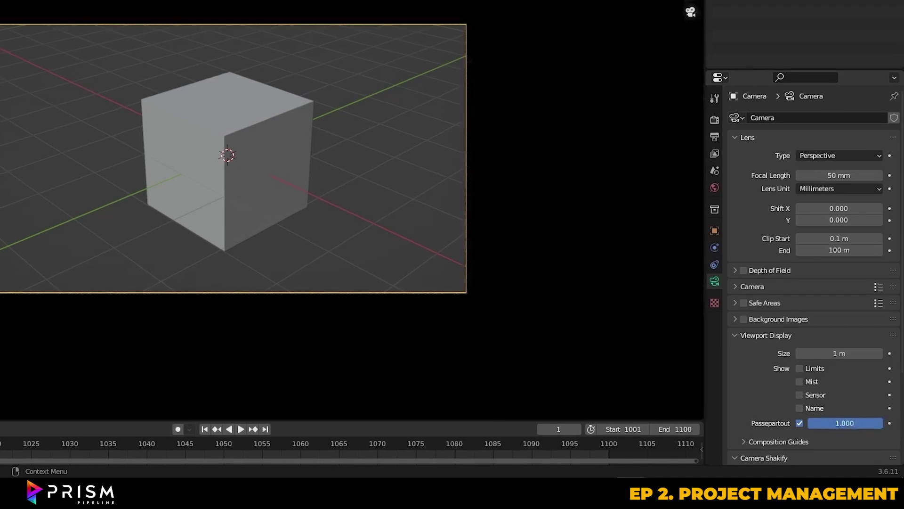
{"action": "left_click", "coordinate": [763, 32]}
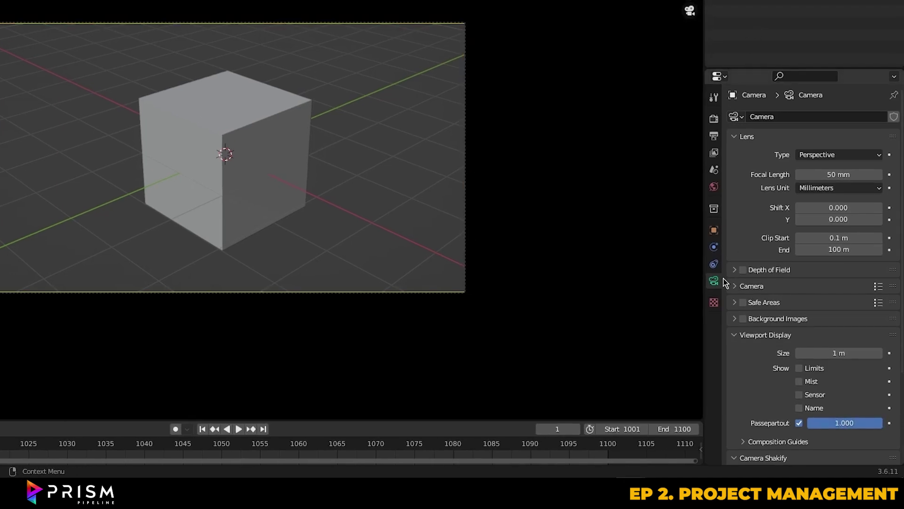
Step: Add a Track To constraint to the camera with the cube as its target
{"action": "left_click", "coordinate": [714, 264]}
{"action": "left_click", "coordinate": [783, 117]}
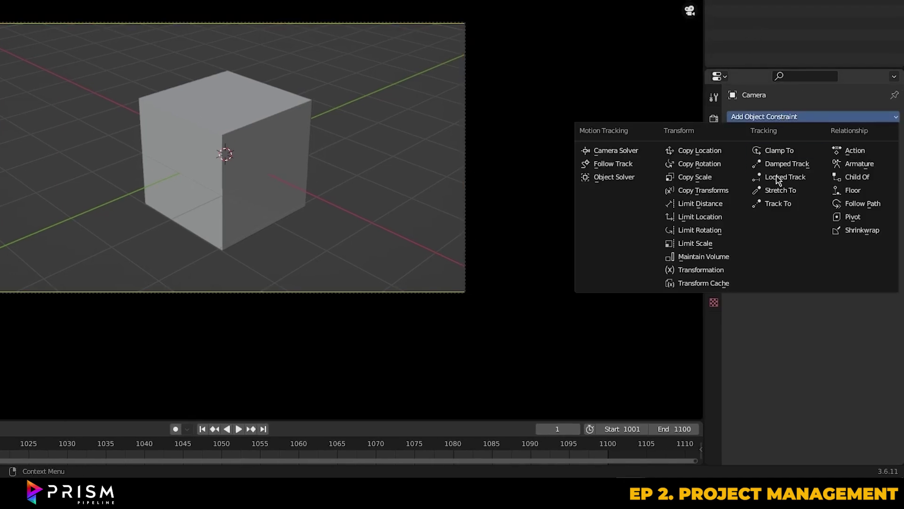
{"action": "left_click", "coordinate": [778, 204]}
{"action": "left_click", "coordinate": [876, 155]}
{"action": "left_click", "coordinate": [232, 169]}
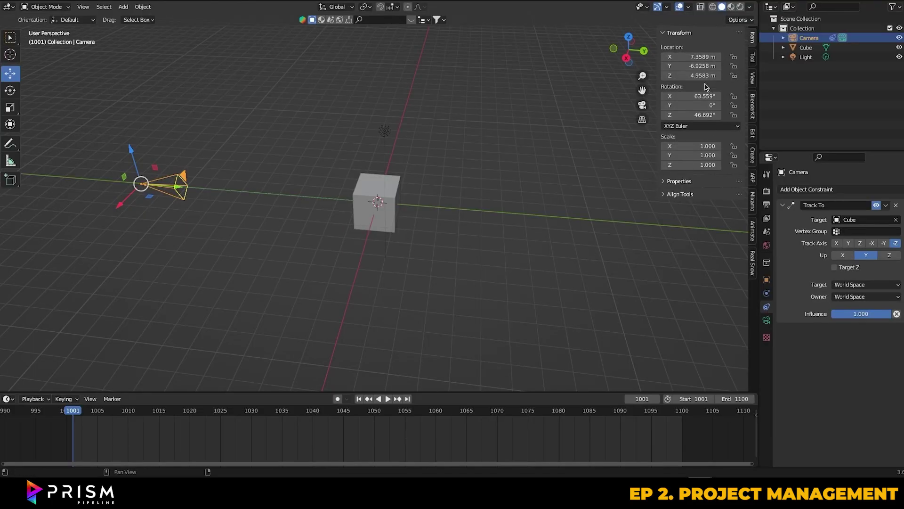
Step: Animate the camera by keyframing its location at frames 1001 and 1100, with Y set to 6.9258 m at frame 1100
{"action": "right_click", "coordinate": [700, 75]}
{"action": "left_click", "coordinate": [692, 71]}
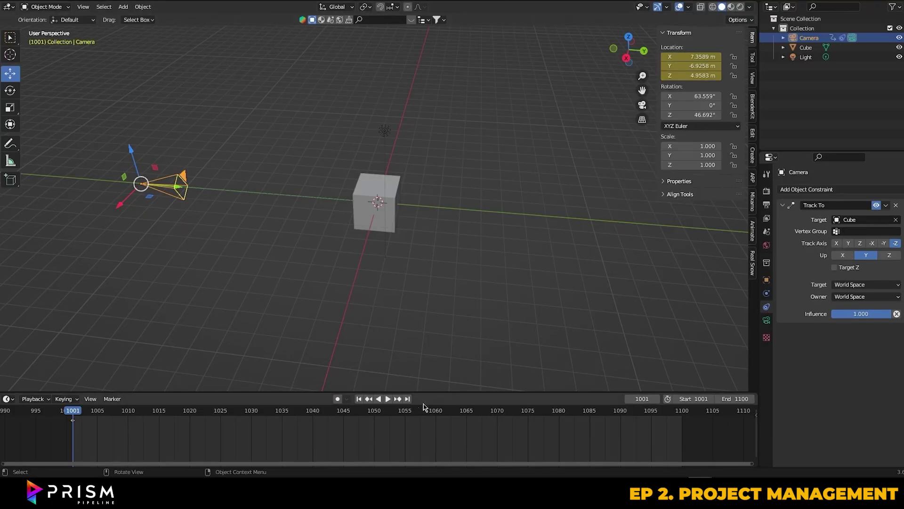
{"action": "left_click", "coordinate": [407, 398]}
{"action": "middle_click_drag", "start_coordinate": [411, 390], "coordinate": [365, 332]}
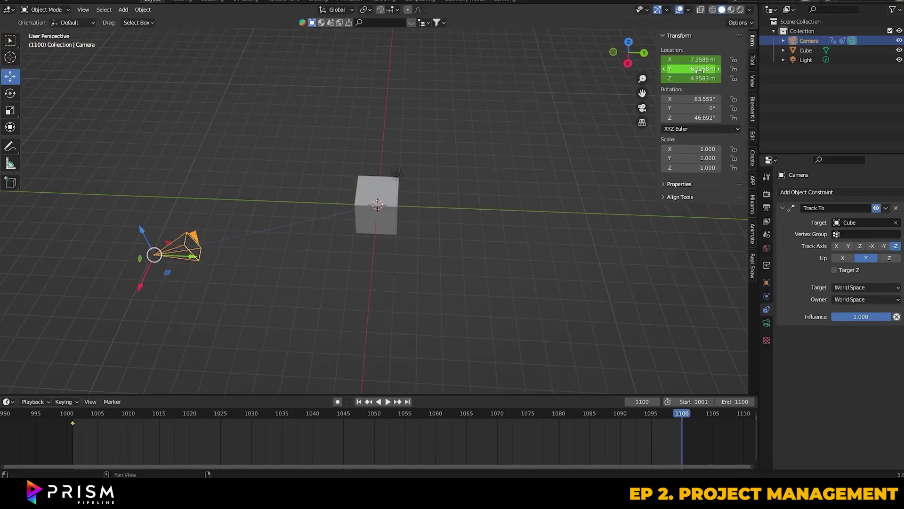
{"action": "left_click", "coordinate": [700, 69]}
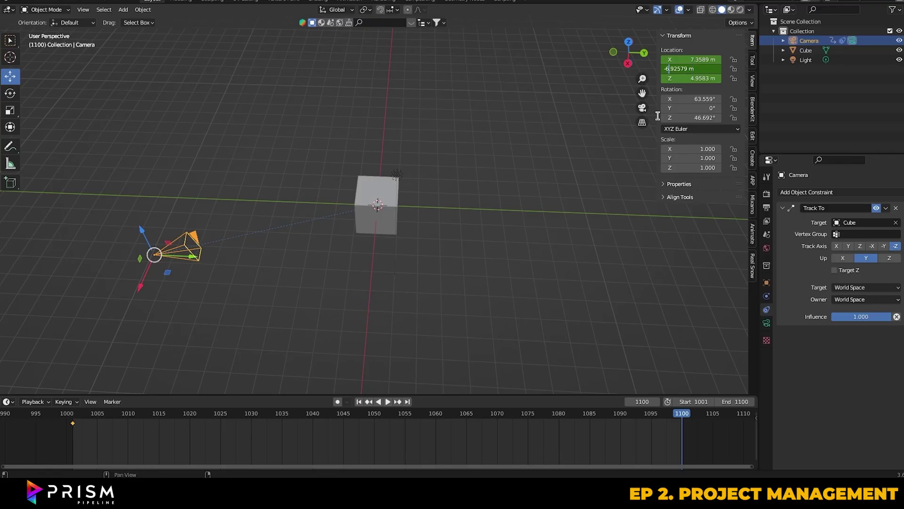
{"action": "key", "text": "Return"}
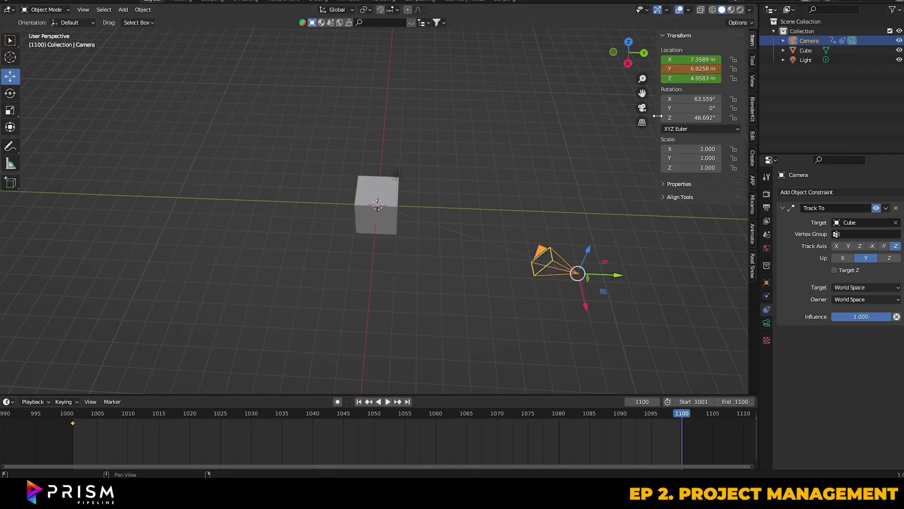
{"action": "right_click", "coordinate": [715, 68]}
{"action": "left_click", "coordinate": [715, 66]}
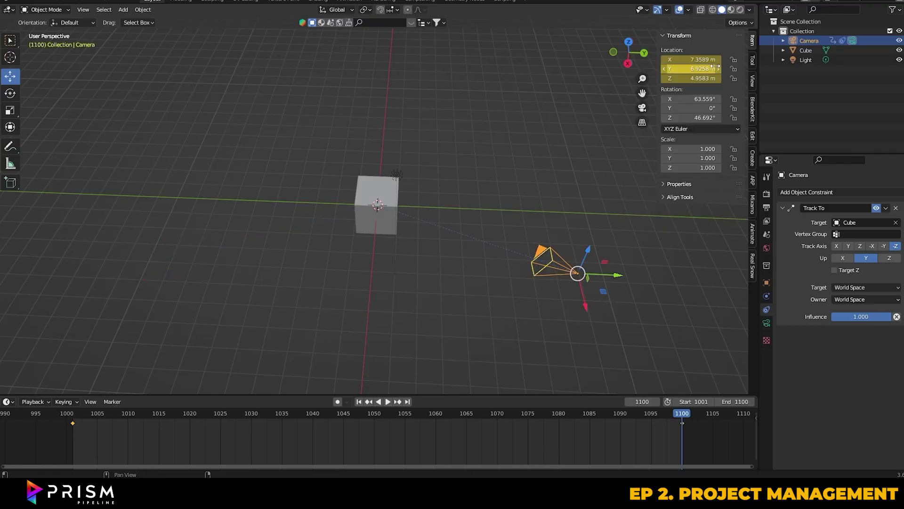
Step: Change the interpolation of the camera's location keyframes to linear
{"action": "right_click", "coordinate": [89, 435]}
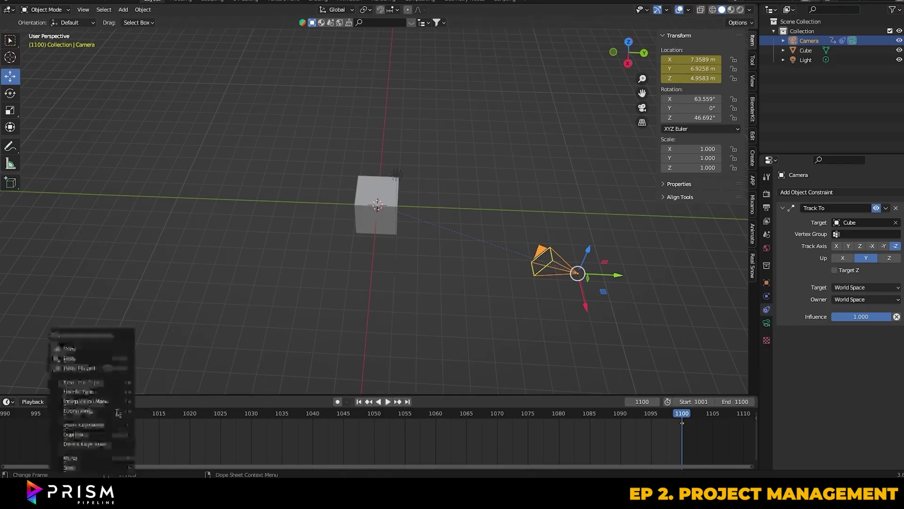
{"action": "mouse_move", "coordinate": [94, 400]}
{"action": "left_click", "coordinate": [157, 348]}
Step: Play the animation and review it through the camera with the viewport overlays hidden and shown
{"action": "key", "text": "space"}
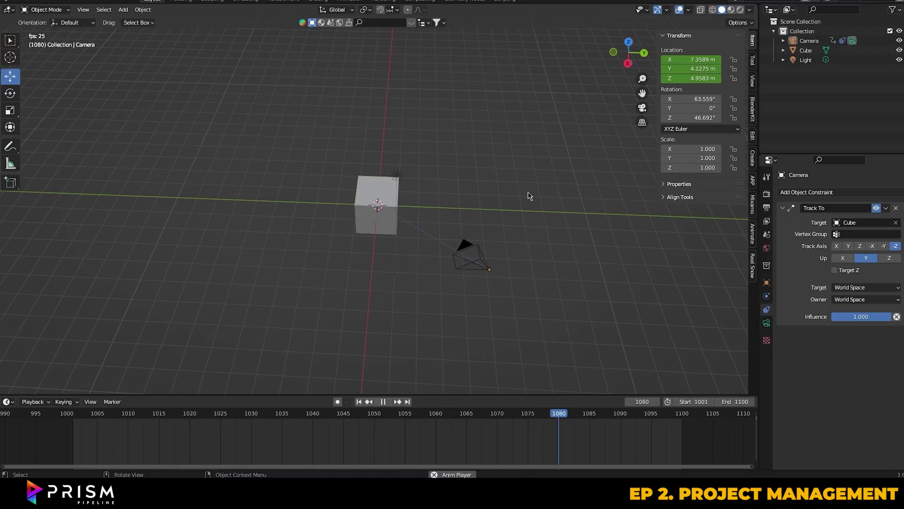
{"action": "key", "text": "KP_0"}
{"action": "key", "text": "shift+alt+z"}
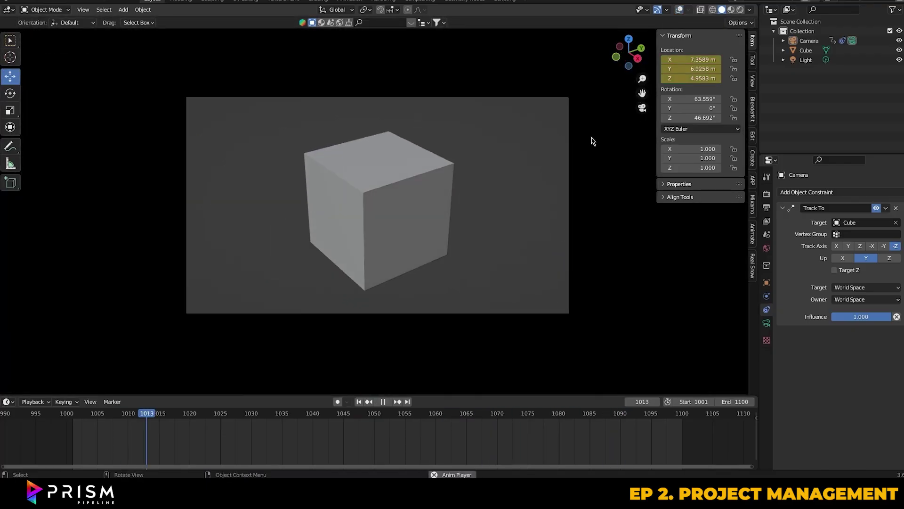
{"action": "left_click", "coordinate": [679, 10]}
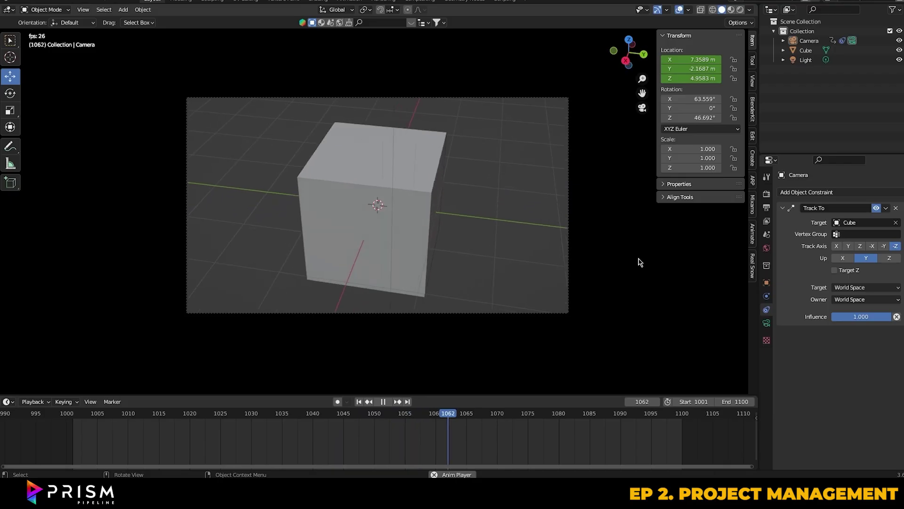
Step: Stop the playback and enable burning the metadata into the image in the scene's output settings
{"action": "left_click", "coordinate": [767, 207]}
{"action": "key", "text": "space"}
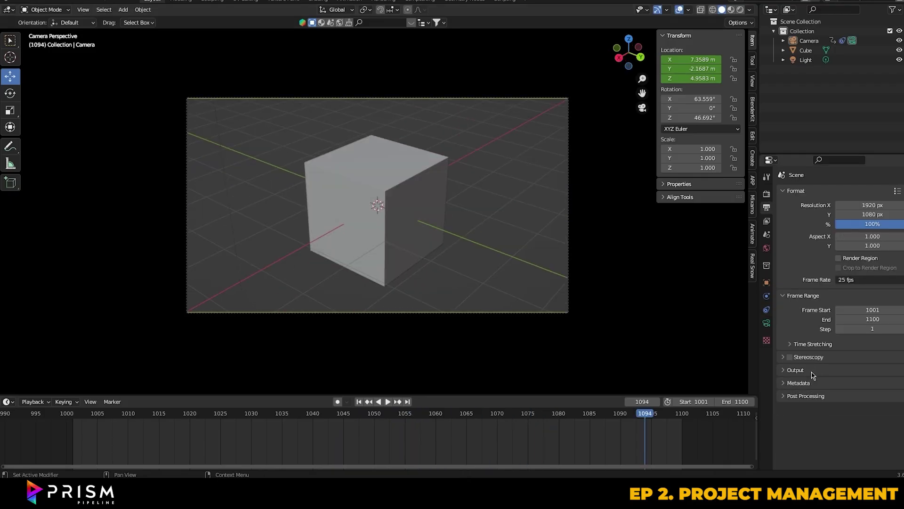
{"action": "left_click", "coordinate": [796, 191]}
{"action": "left_click", "coordinate": [803, 203]}
{"action": "left_click", "coordinate": [799, 242]}
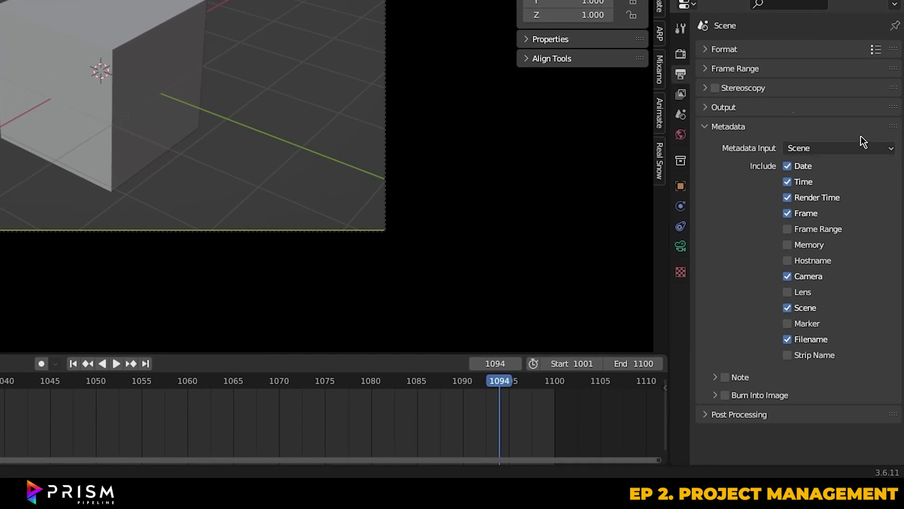
{"action": "left_click", "coordinate": [725, 395]}
{"action": "left_click", "coordinate": [754, 396]}
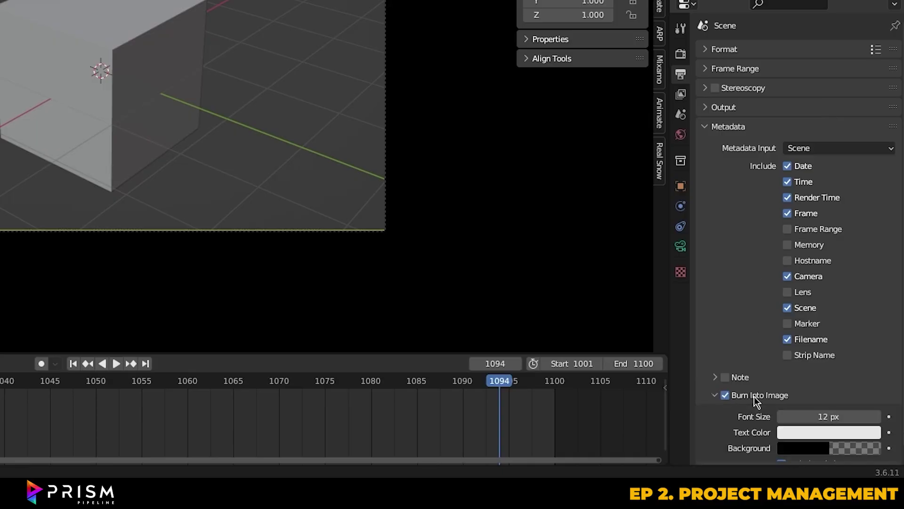
Step: Set the burned-in metadata's font size to 18 px
{"action": "scroll", "coordinate": [753, 396], "scroll_direction": "down", "scroll_amount": 2}
{"action": "double_click", "coordinate": [786, 384]}
{"action": "type", "text": "18"}
{"action": "key", "text": "Return"}
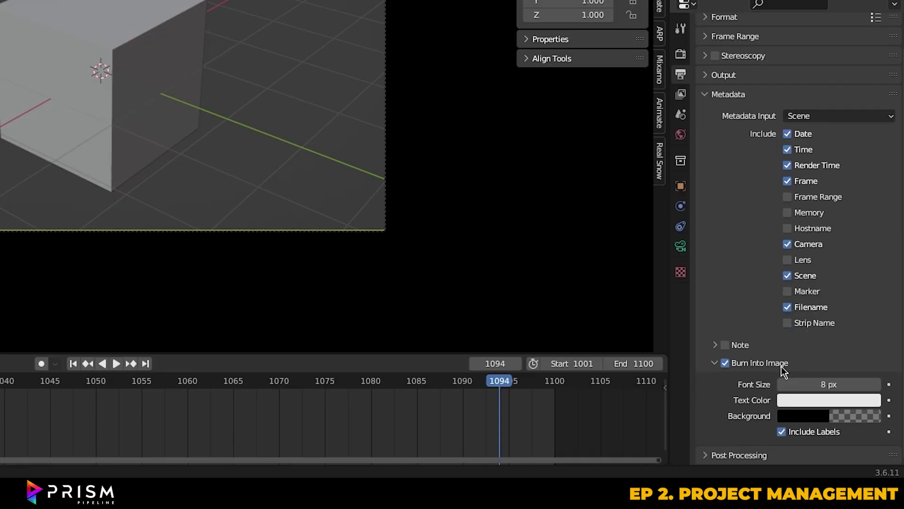
{"action": "double_click", "coordinate": [796, 384]}
{"action": "type", "text": "18"}
{"action": "key", "text": "Return"}
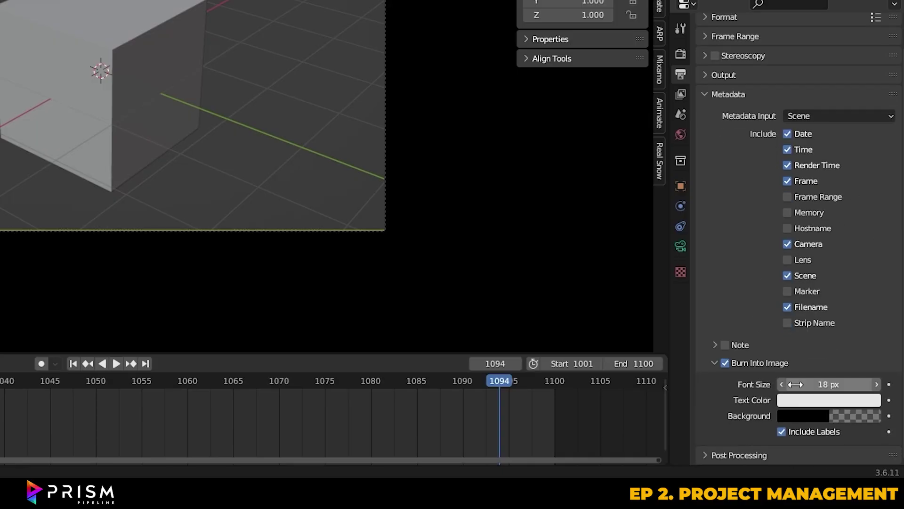
{"action": "left_click", "coordinate": [866, 322]}
{"action": "left_click", "coordinate": [867, 322]}
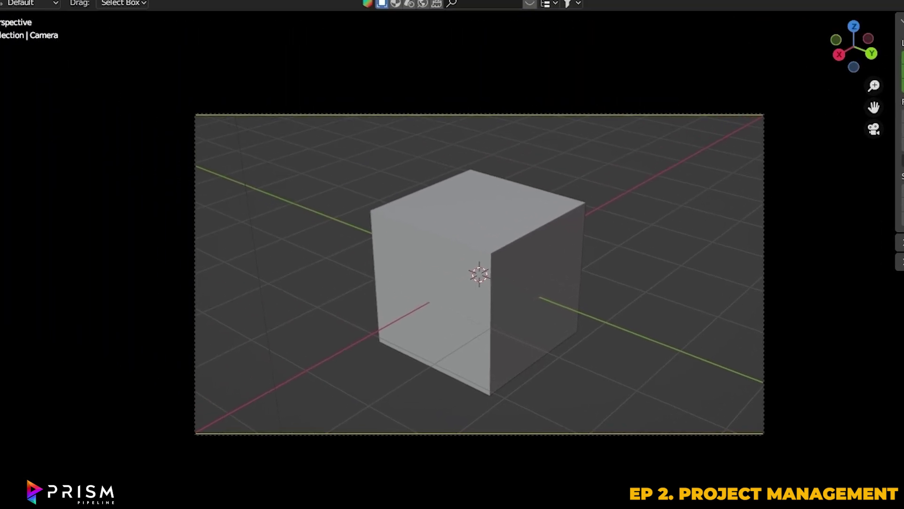
Step: Open Prism's State Manager and add a playblast state with its frame range set to Scene
{"action": "left_click", "coordinate": [183, 10]}
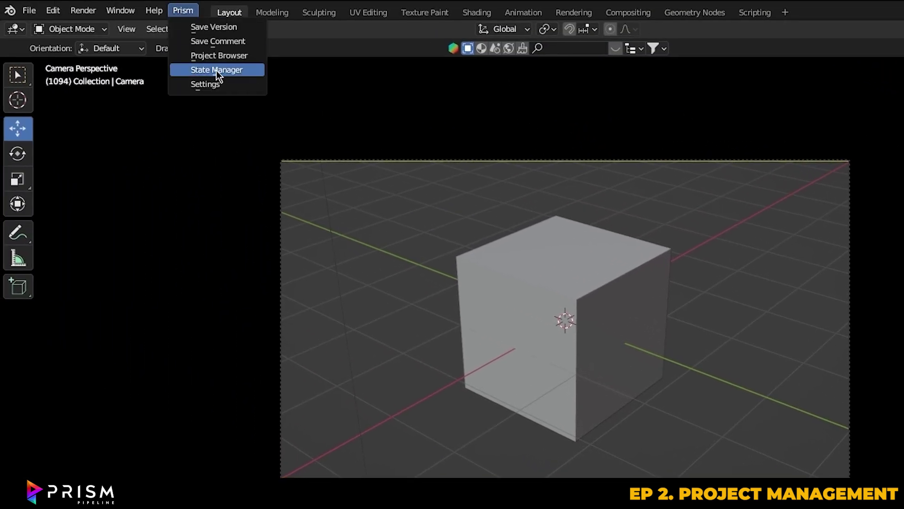
{"action": "left_click", "coordinate": [216, 69]}
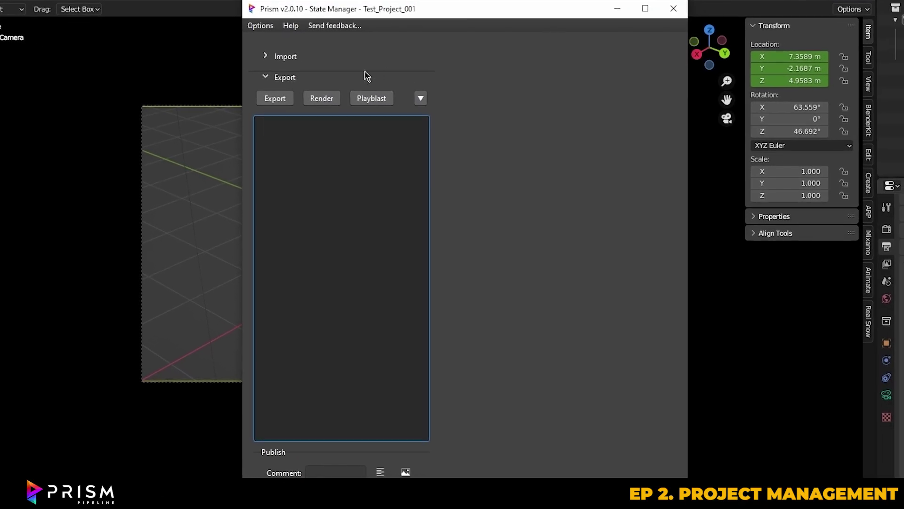
{"action": "left_click", "coordinate": [376, 105]}
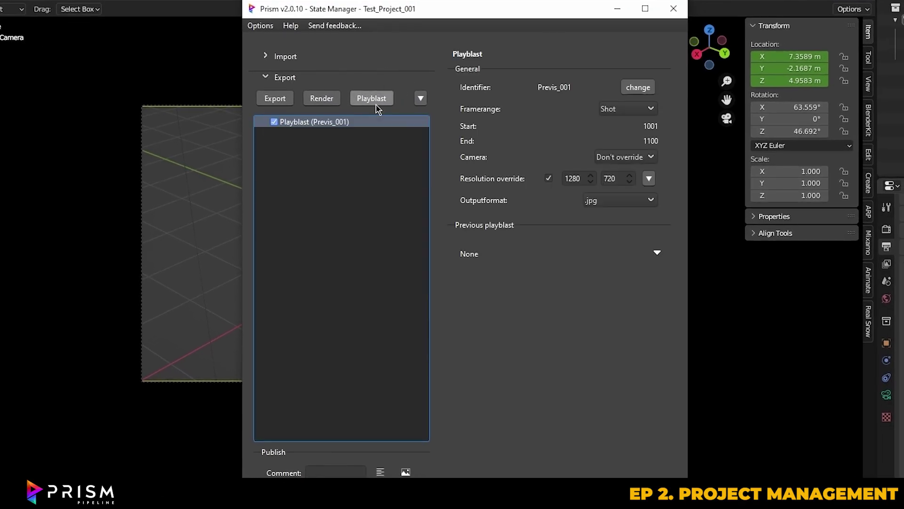
{"action": "left_click", "coordinate": [615, 109]}
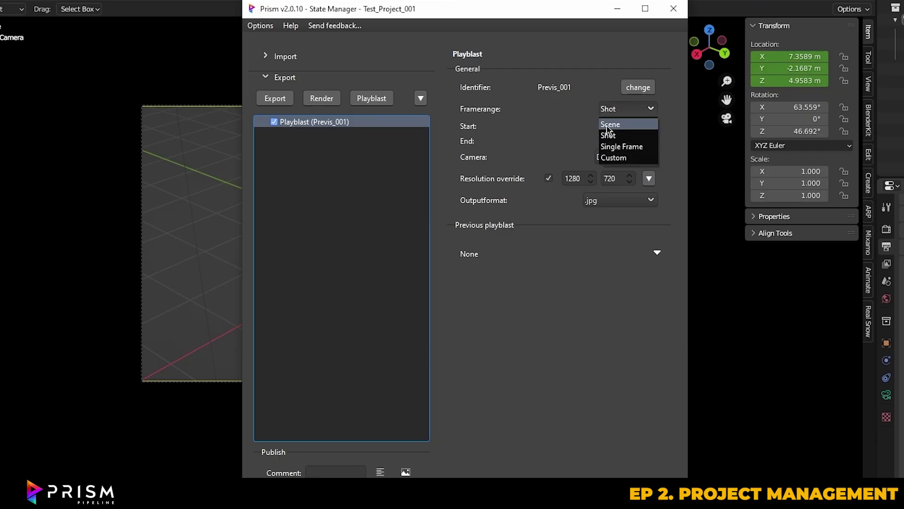
{"action": "left_click", "coordinate": [607, 125]}
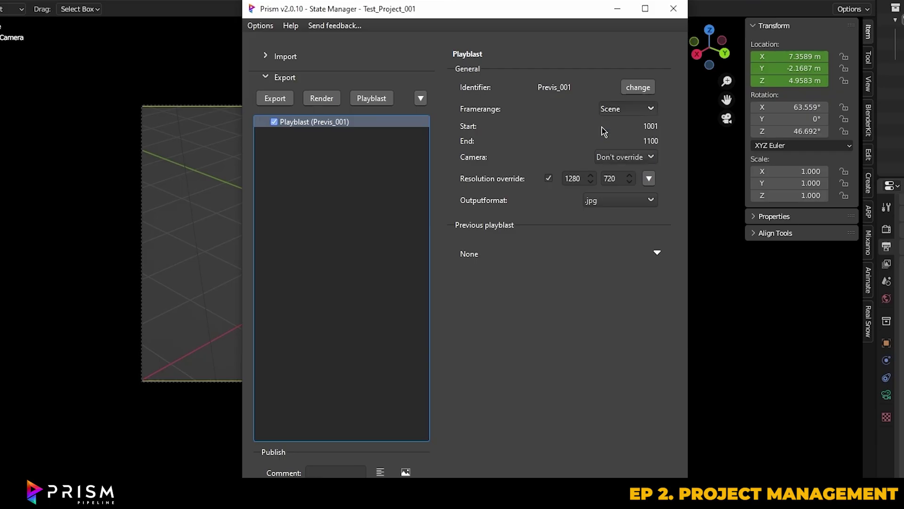
Step: Set the playblast state's camera to Camera and its resolution override to 1920x1080
{"action": "left_click", "coordinate": [618, 156]}
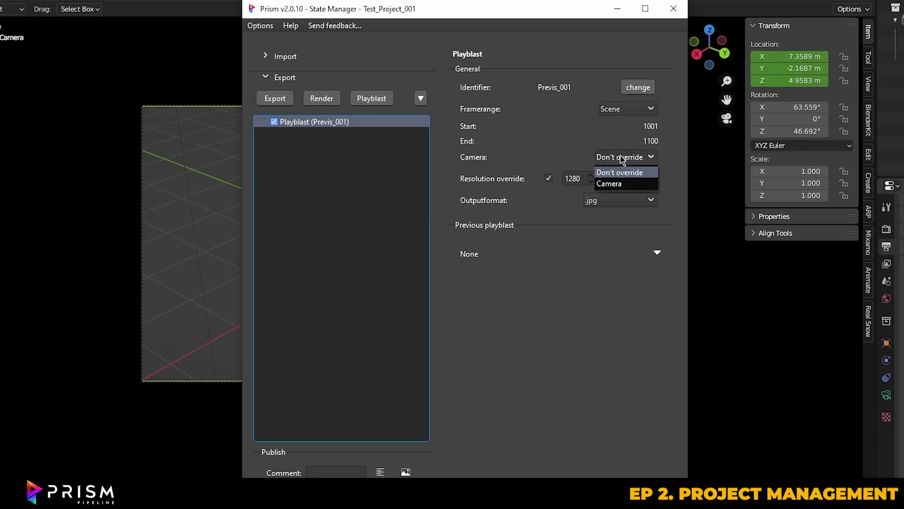
{"action": "left_click", "coordinate": [609, 185]}
{"action": "left_click", "coordinate": [649, 178]}
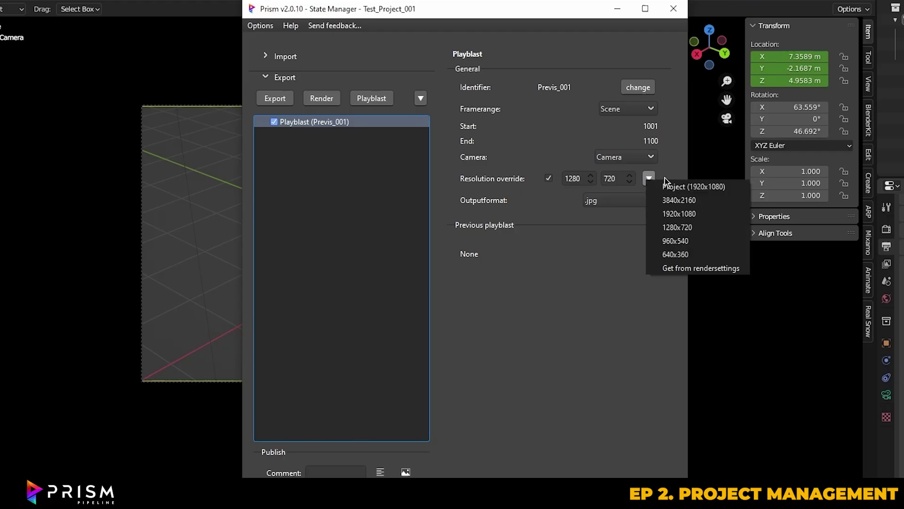
{"action": "left_click", "coordinate": [693, 215]}
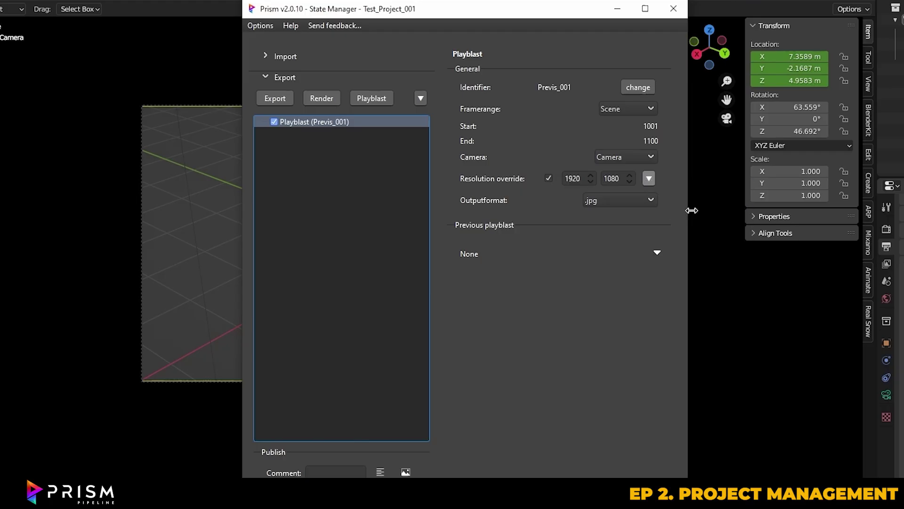
Step: Set the playblast's output format to .mp4 and enter Playblast_V001 as the publish comment
{"action": "left_click", "coordinate": [641, 203]}
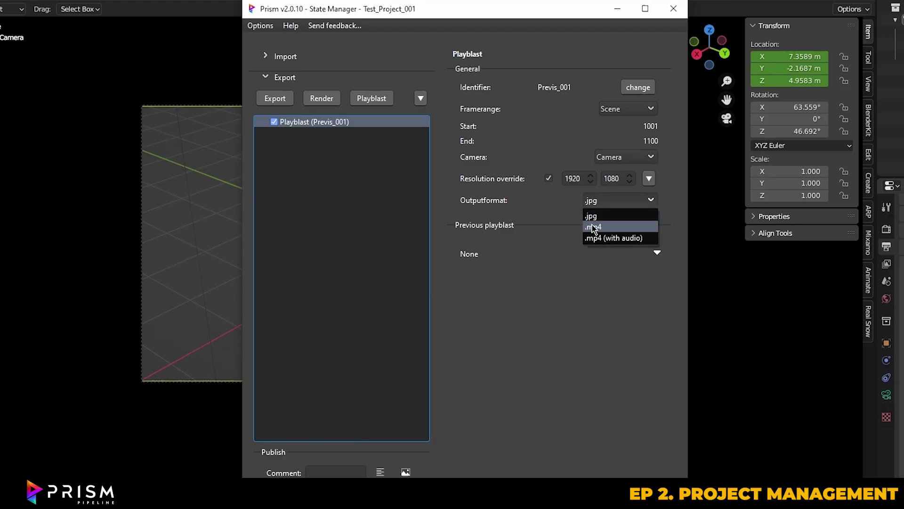
{"action": "left_click", "coordinate": [614, 228]}
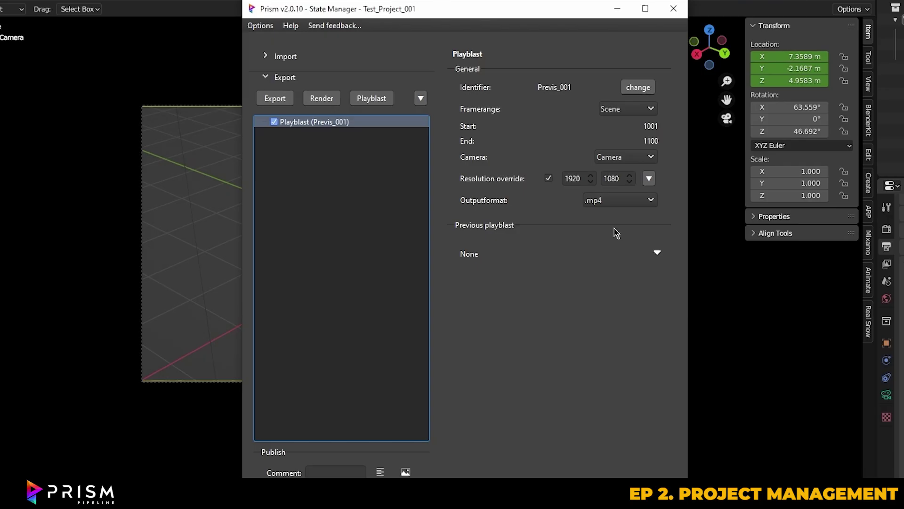
{"action": "left_click", "coordinate": [337, 473]}
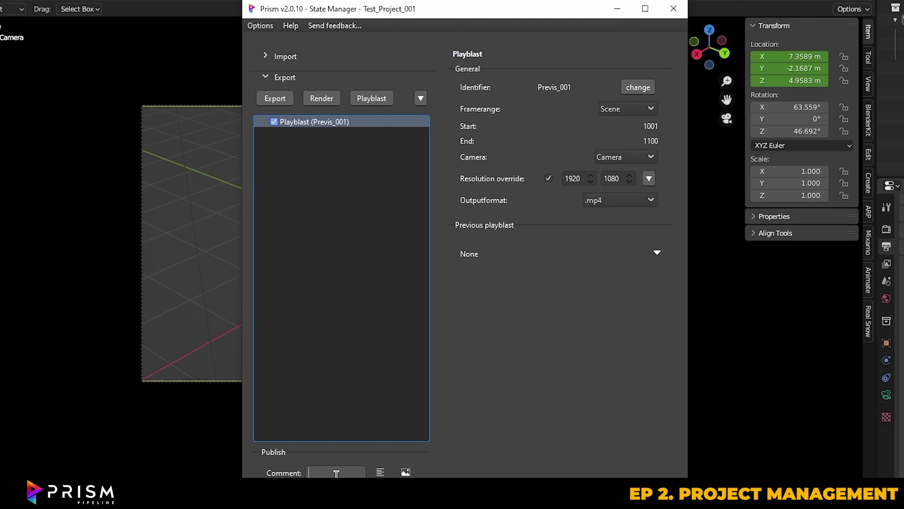
{"action": "type", "text": "Playblast_V001"}
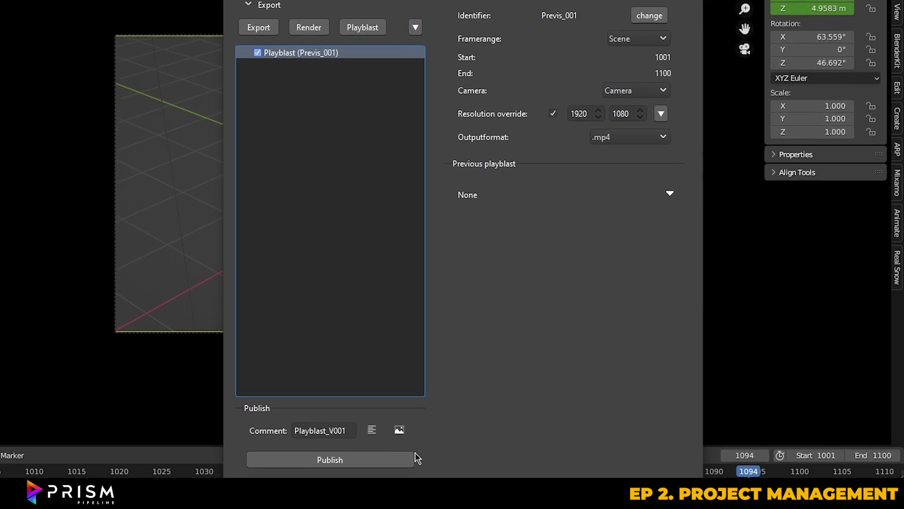
Step: Execute the Previs_001 playblast state and open its output in the Media Browser
{"action": "right_click", "coordinate": [343, 53]}
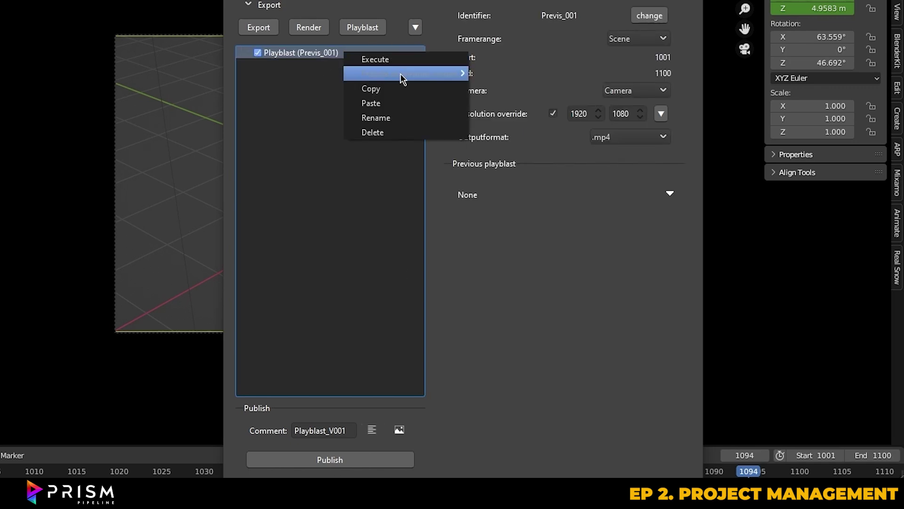
{"action": "left_click", "coordinate": [399, 59]}
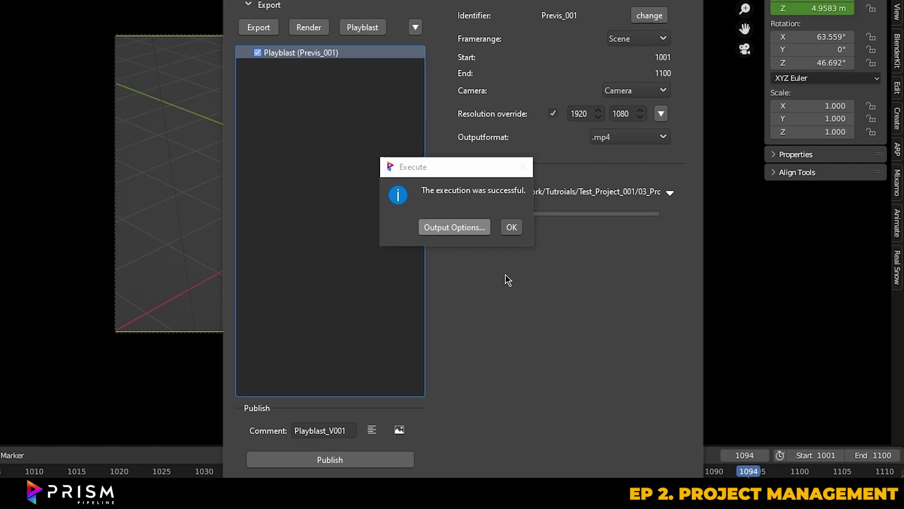
{"action": "left_click", "coordinate": [467, 228]}
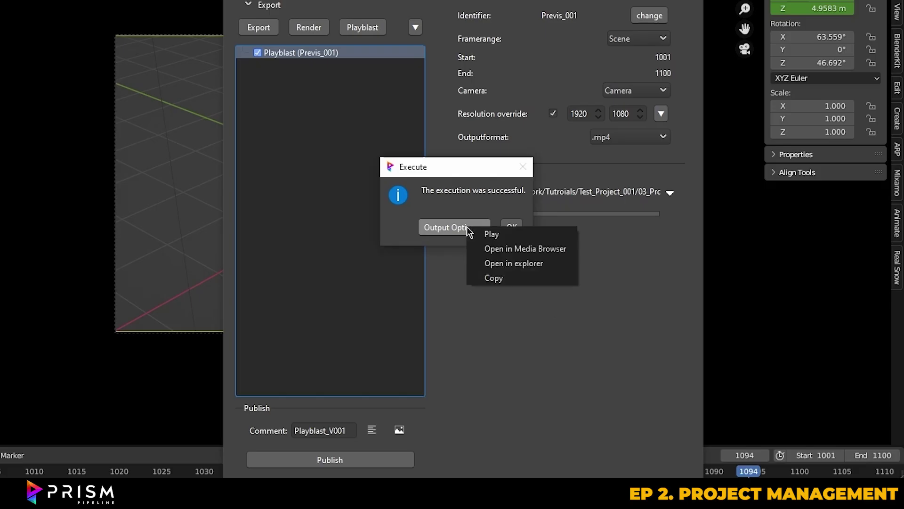
{"action": "left_click", "coordinate": [525, 248]}
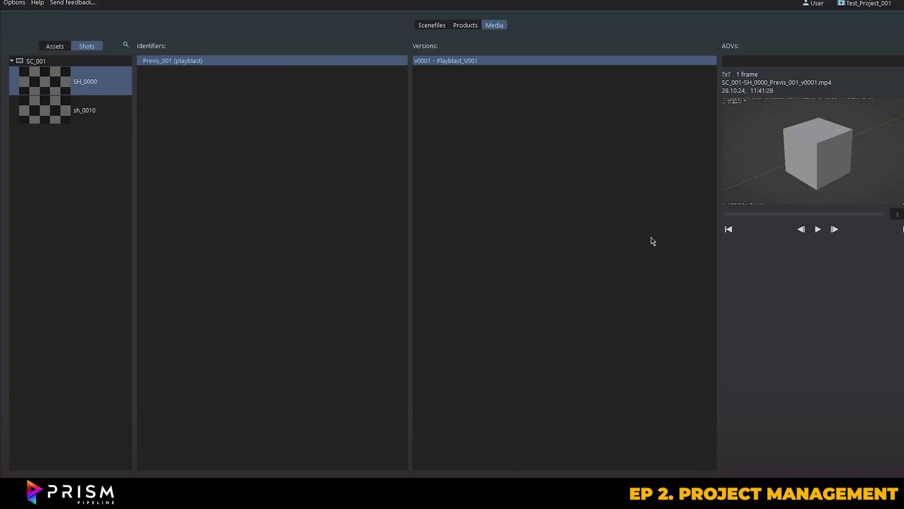